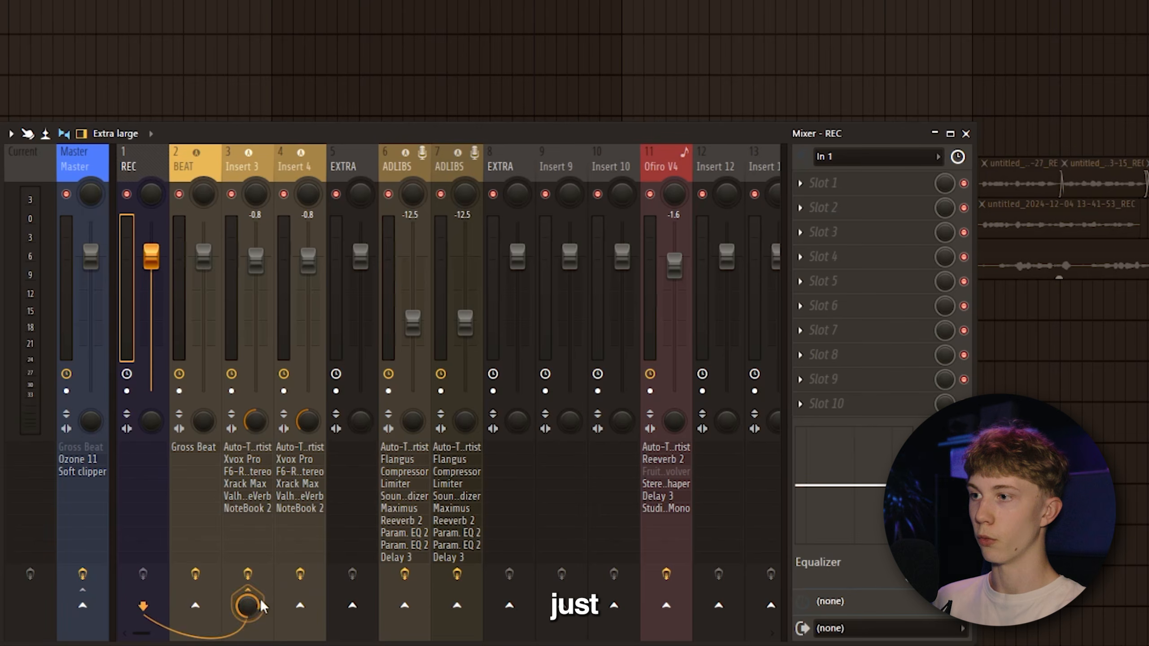
Step: Examine the routing of the REC mixer track into Insert 3 and its external In 1 input
{"action": "left_click", "coordinate": [257, 158]}
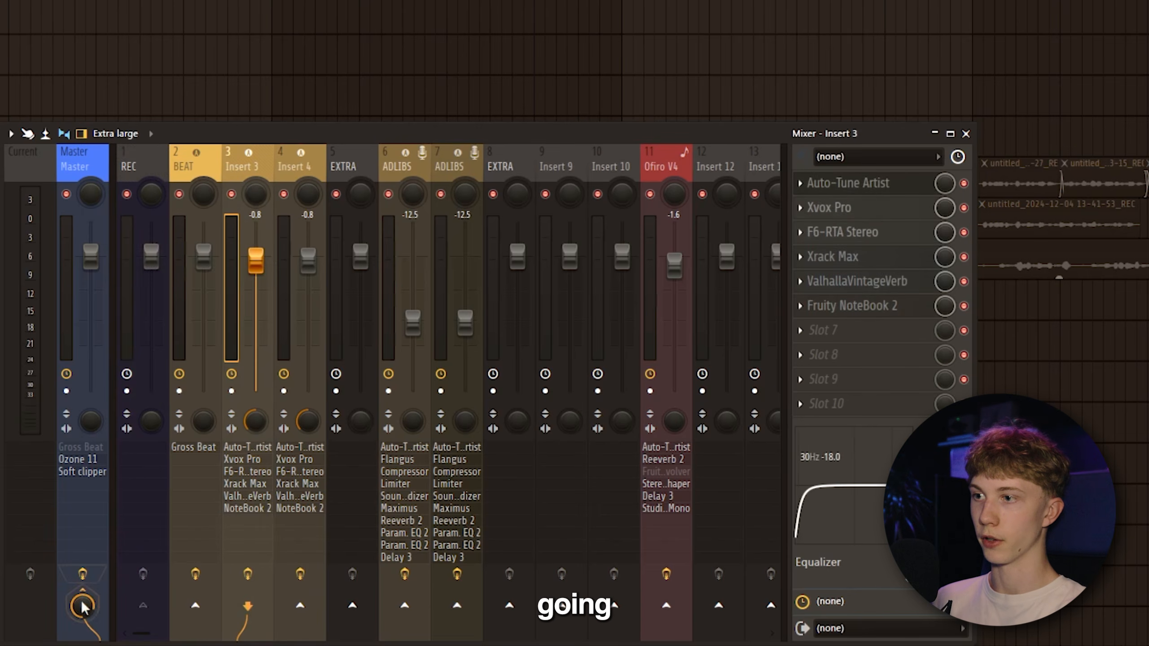
{"action": "left_click", "coordinate": [144, 159]}
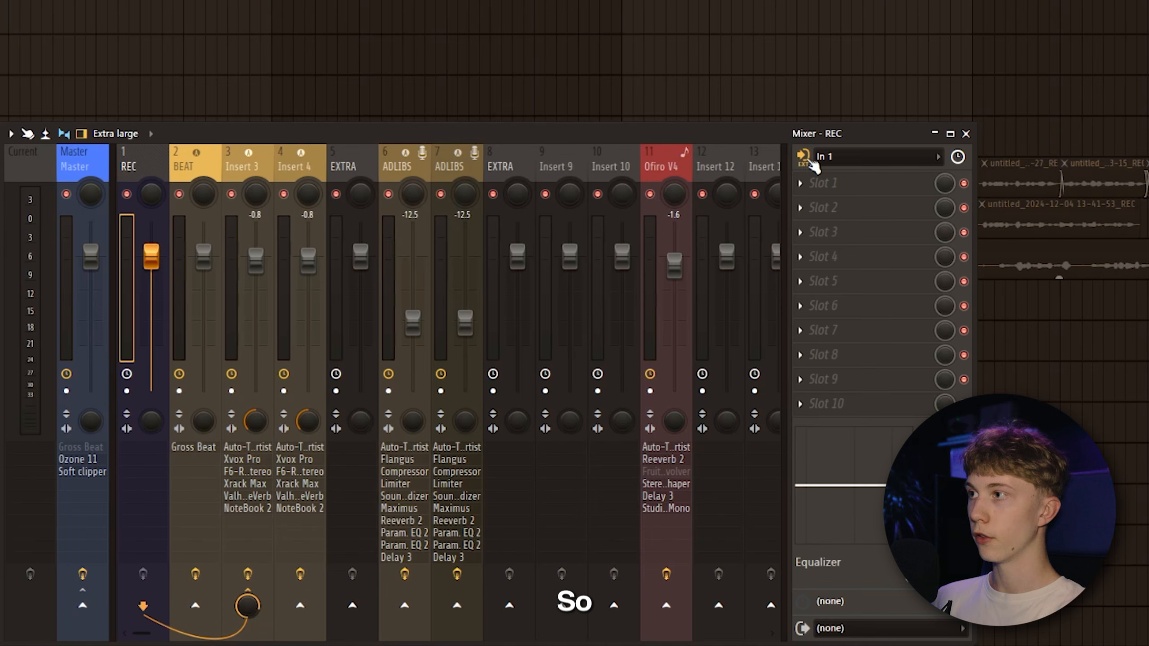
{"action": "left_click", "coordinate": [804, 158]}
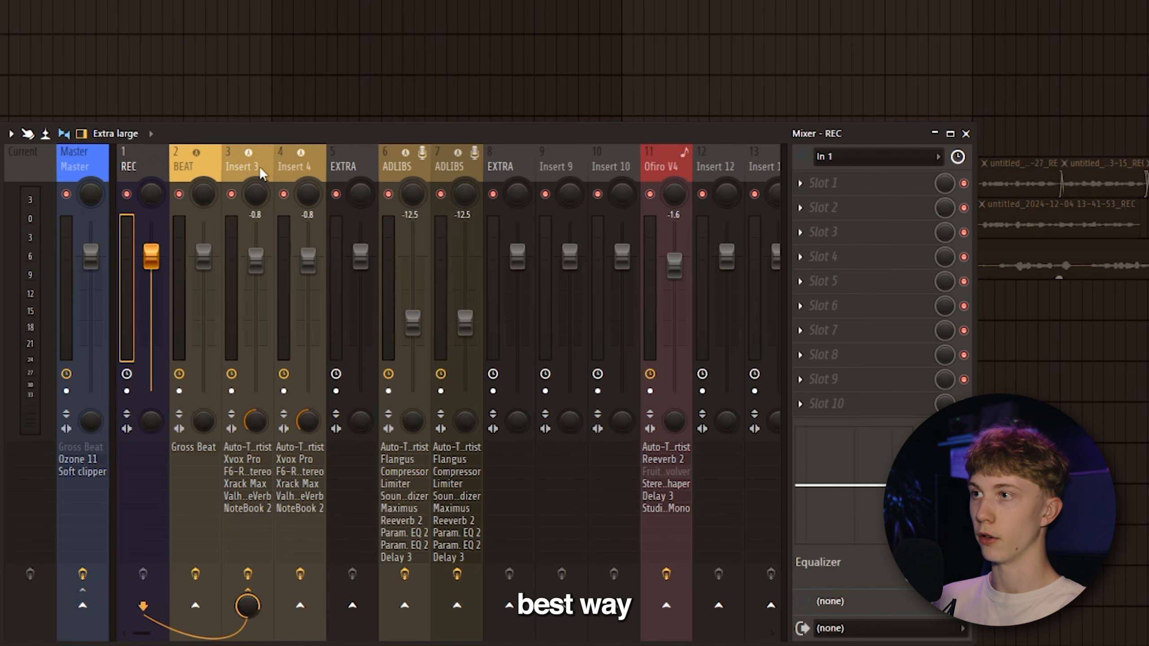
{"action": "left_click", "coordinate": [259, 166]}
{"action": "left_click", "coordinate": [141, 159]}
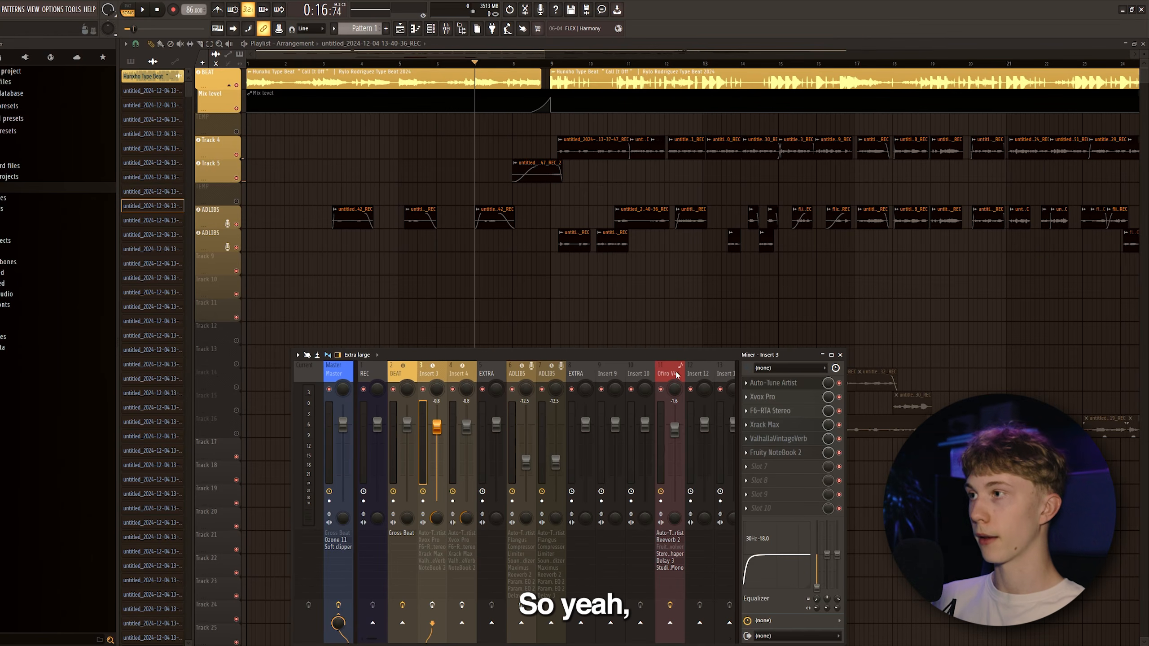
Step: Reset the Ofiro V4 mixer track by loading the Default mixer track state
{"action": "right_click", "coordinate": [678, 371]}
{"action": "mouse_move", "coordinate": [724, 426]}
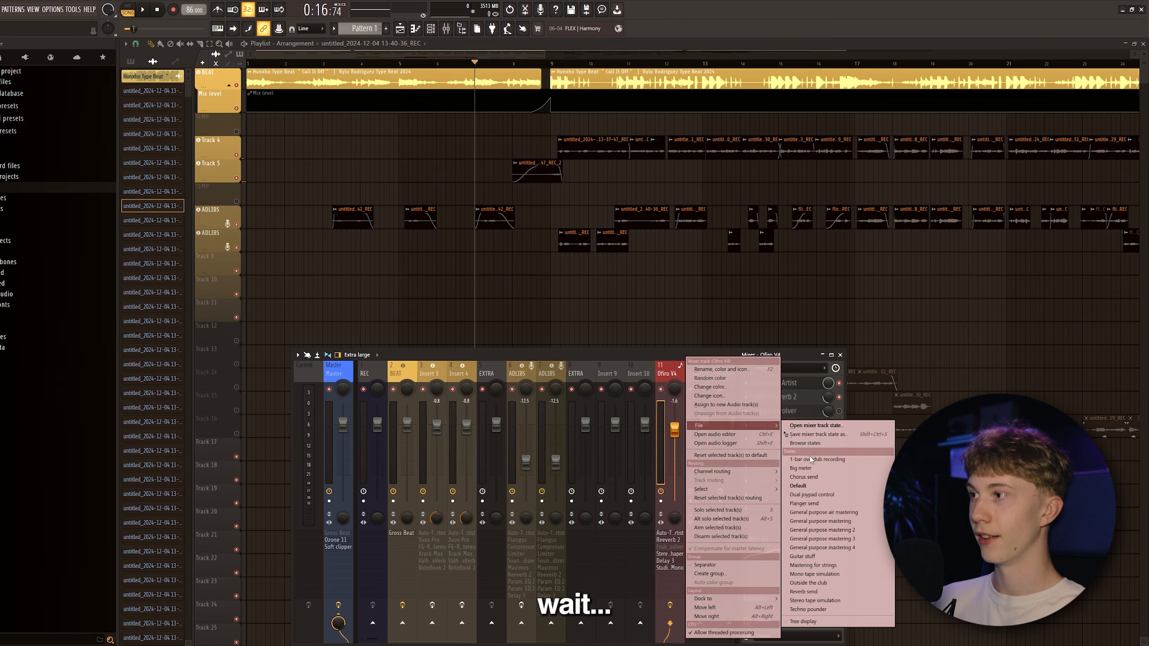
{"action": "left_click", "coordinate": [810, 484]}
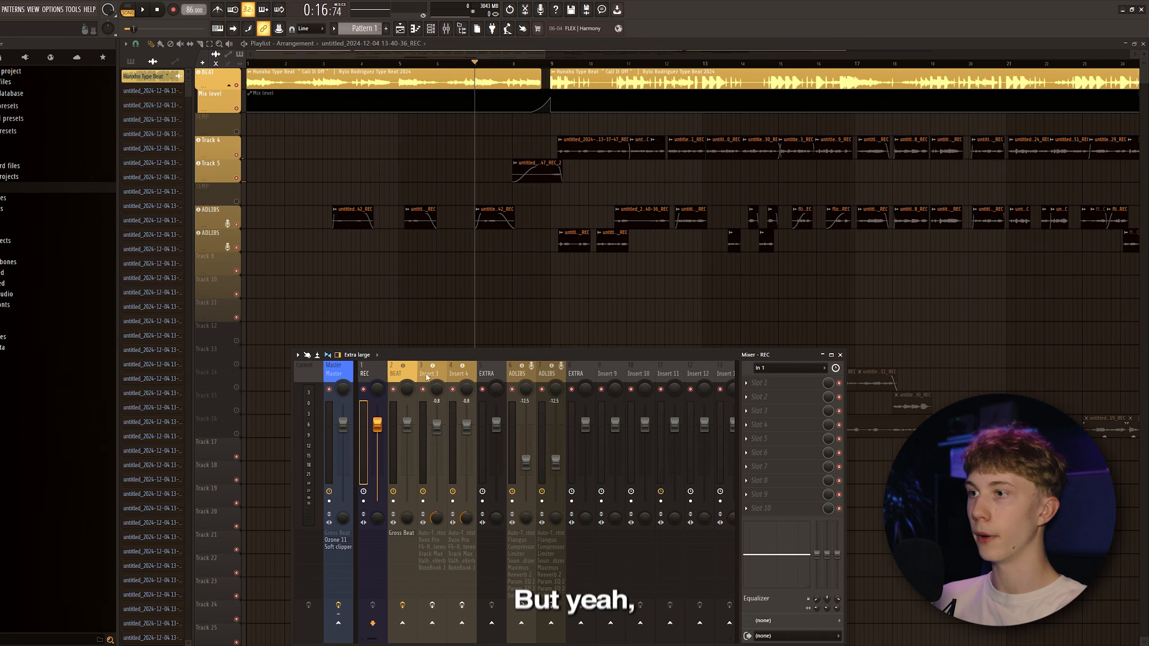
Step: Show the effect chain of the first ADLIBS mixer track, and hide the mixer
{"action": "key", "text": "F9"}
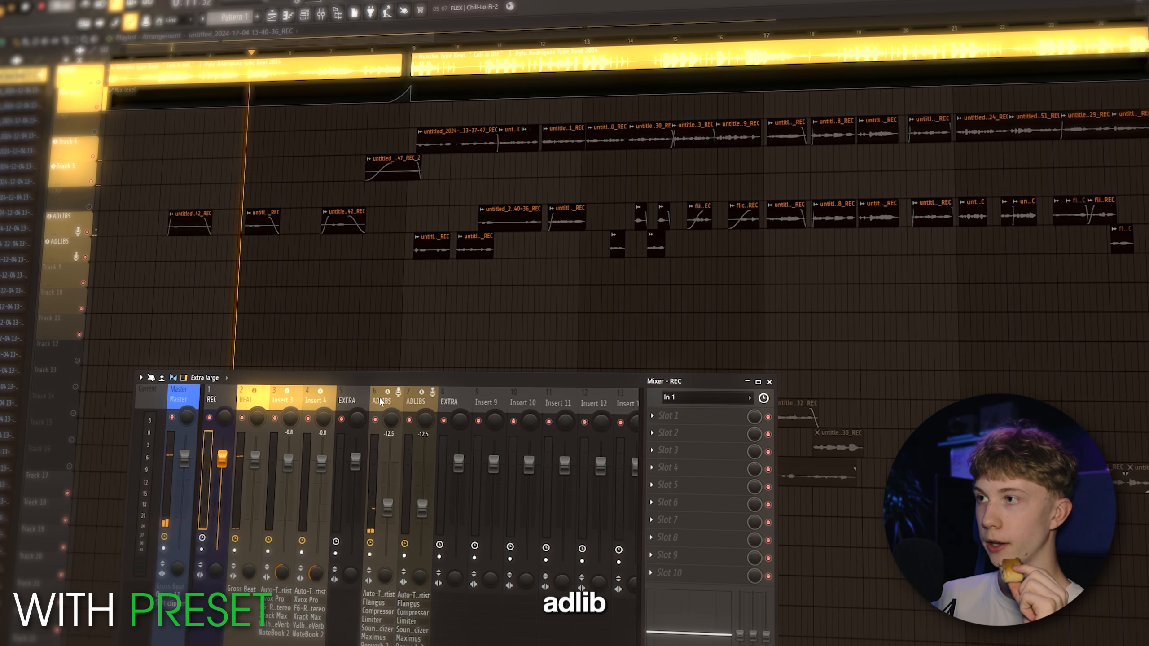
{"action": "left_click", "coordinate": [379, 397]}
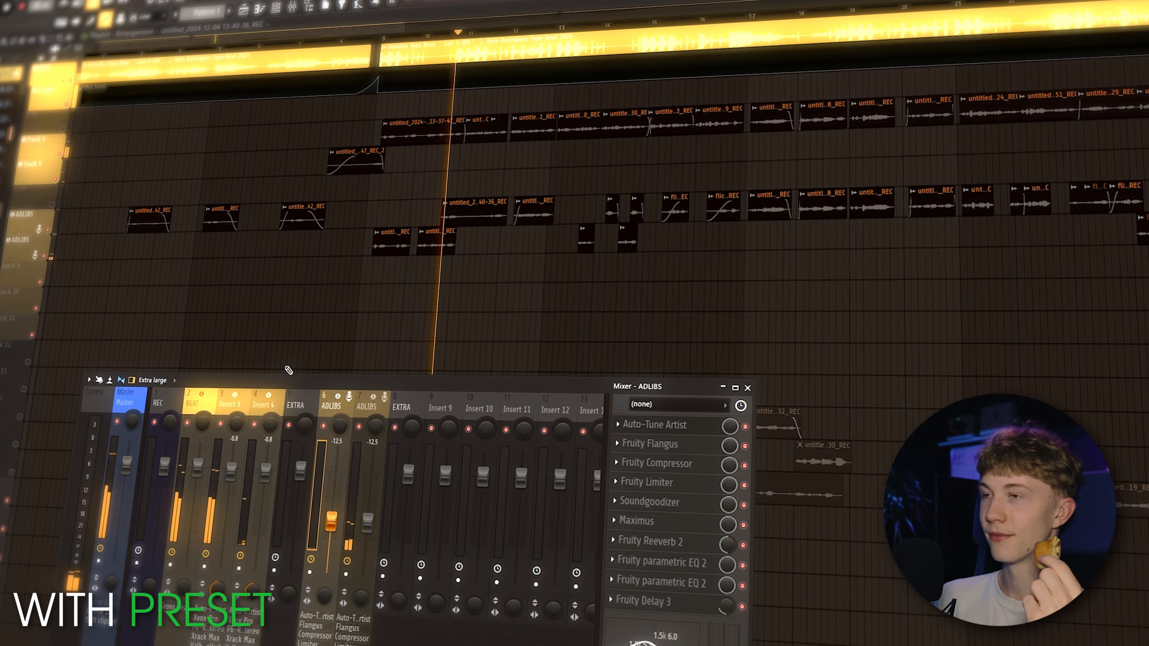
{"action": "key", "text": "F9"}
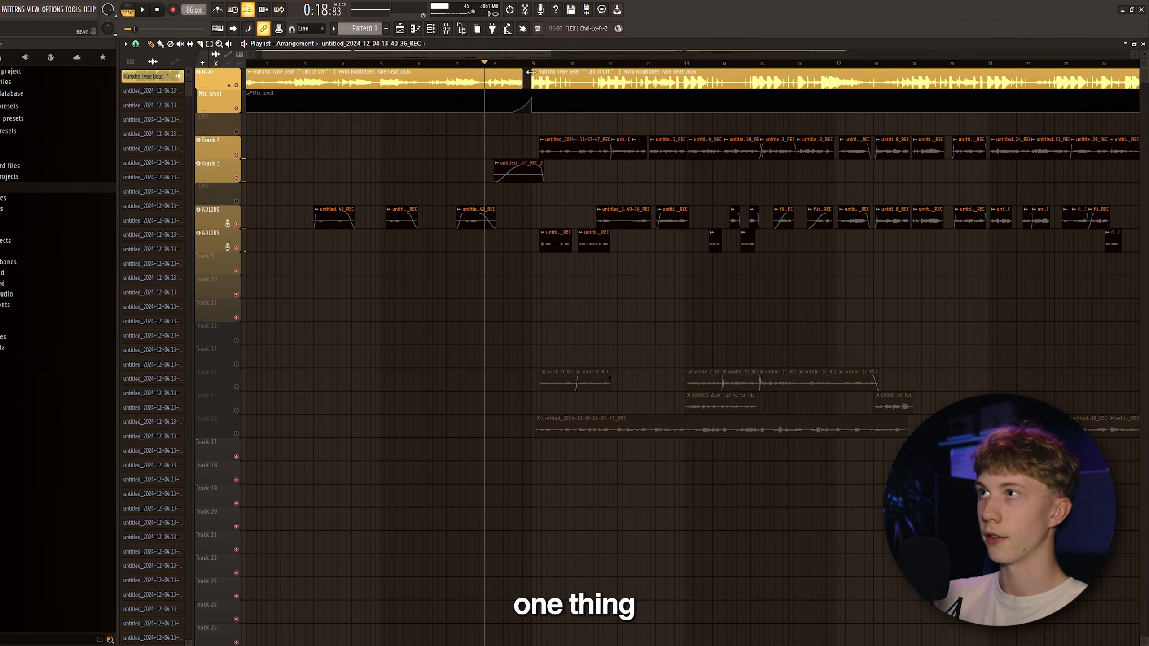
Step: Select the two overlapping adlib clips near bar 11 on the ADLIBS playlist tracks to point them out, and clear the selection
{"action": "scroll", "coordinate": [530, 72], "scroll_direction": "up", "scroll_amount": 2}
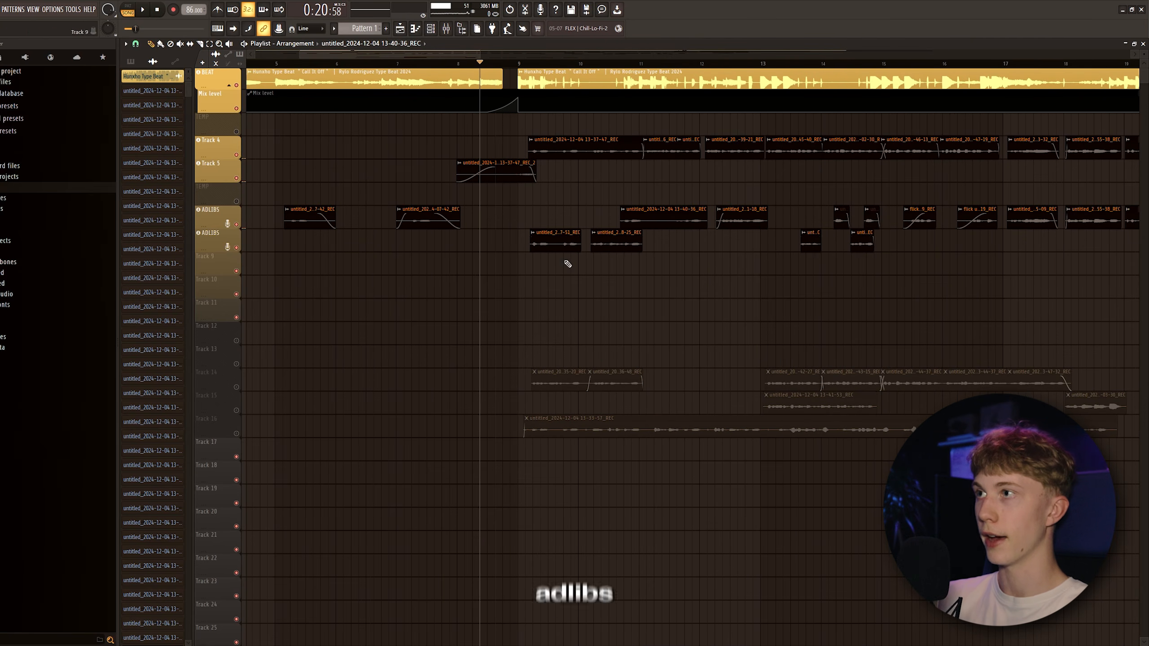
{"action": "scroll", "coordinate": [588, 247], "scroll_direction": "up", "scroll_amount": 2}
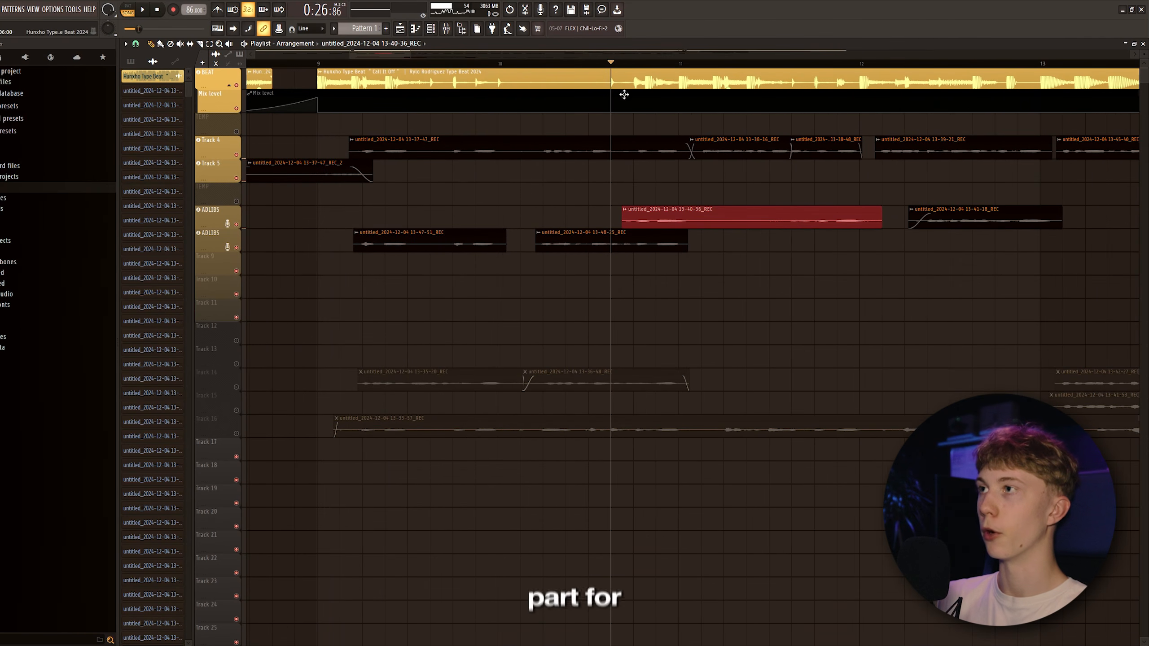
{"action": "scroll", "coordinate": [736, 225], "scroll_direction": "up", "scroll_amount": 2}
{"action": "left_click_drag", "start_coordinate": [753, 238], "coordinate": [666, 217]}
{"action": "scroll", "coordinate": [666, 215], "scroll_direction": "down", "scroll_amount": 2}
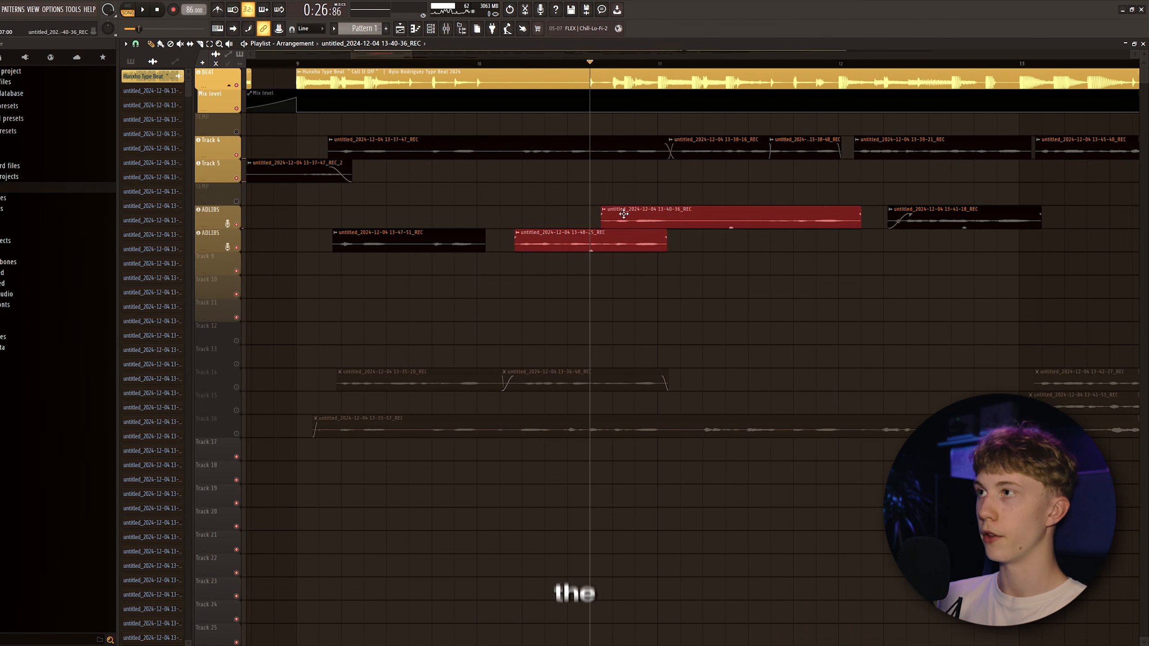
{"action": "left_click", "coordinate": [708, 247]}
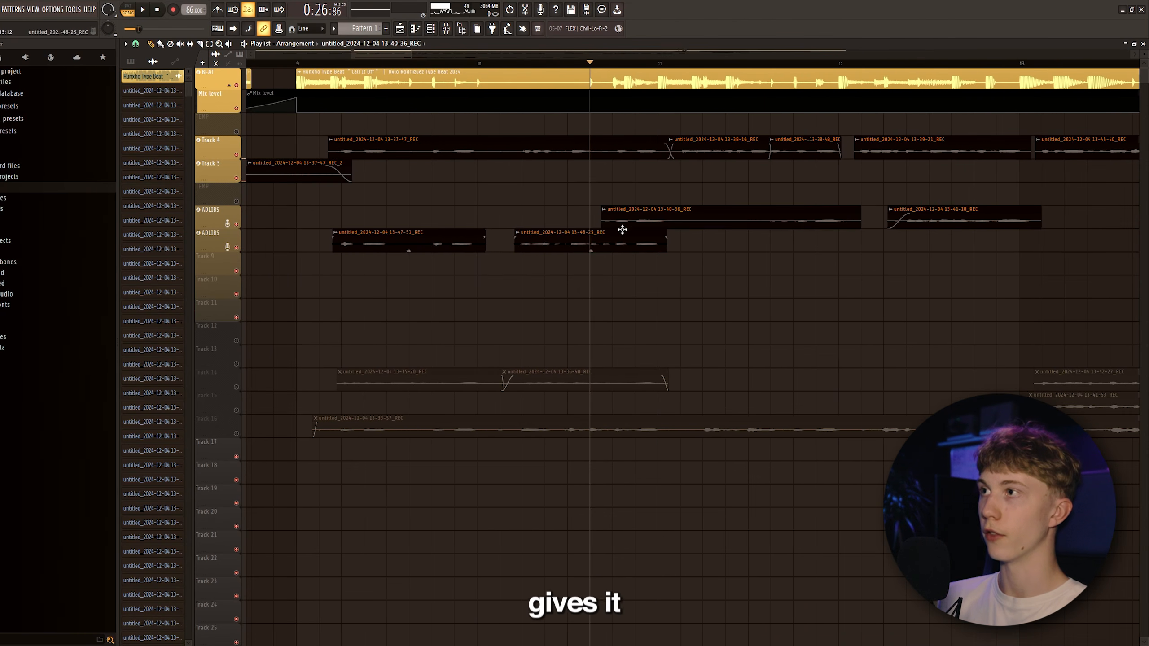
Step: Mute the BEAT playlist track and listen to the vocals together with the adlibs
{"action": "left_click", "coordinate": [236, 85]}
{"action": "key", "text": "space"}
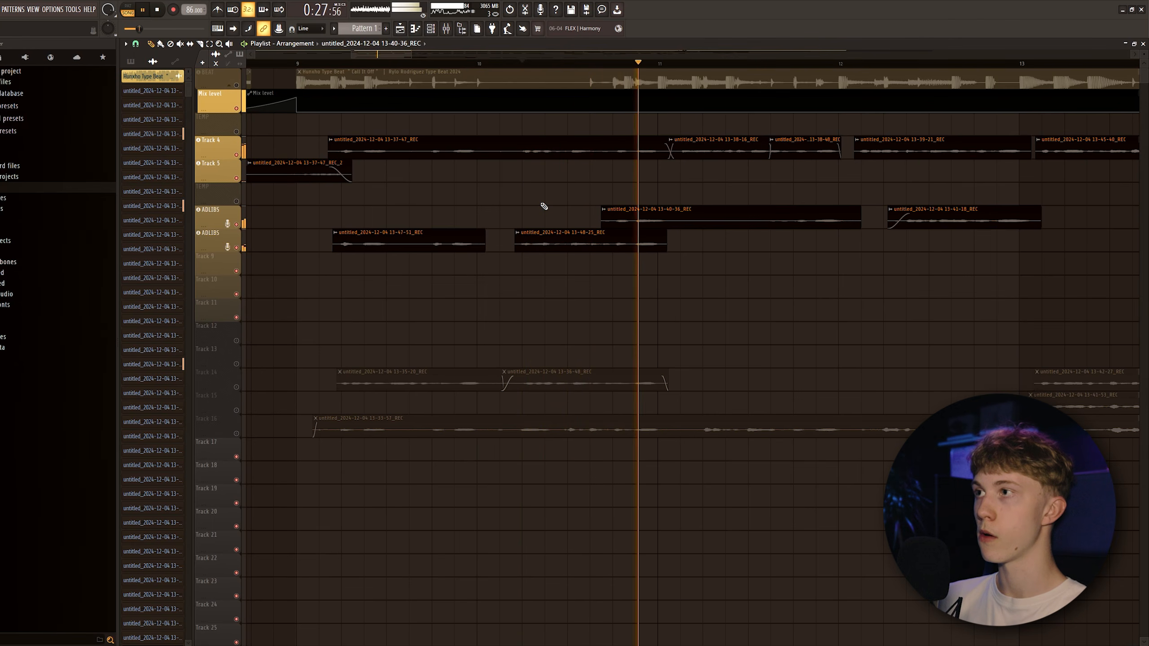
{"action": "key", "text": "space"}
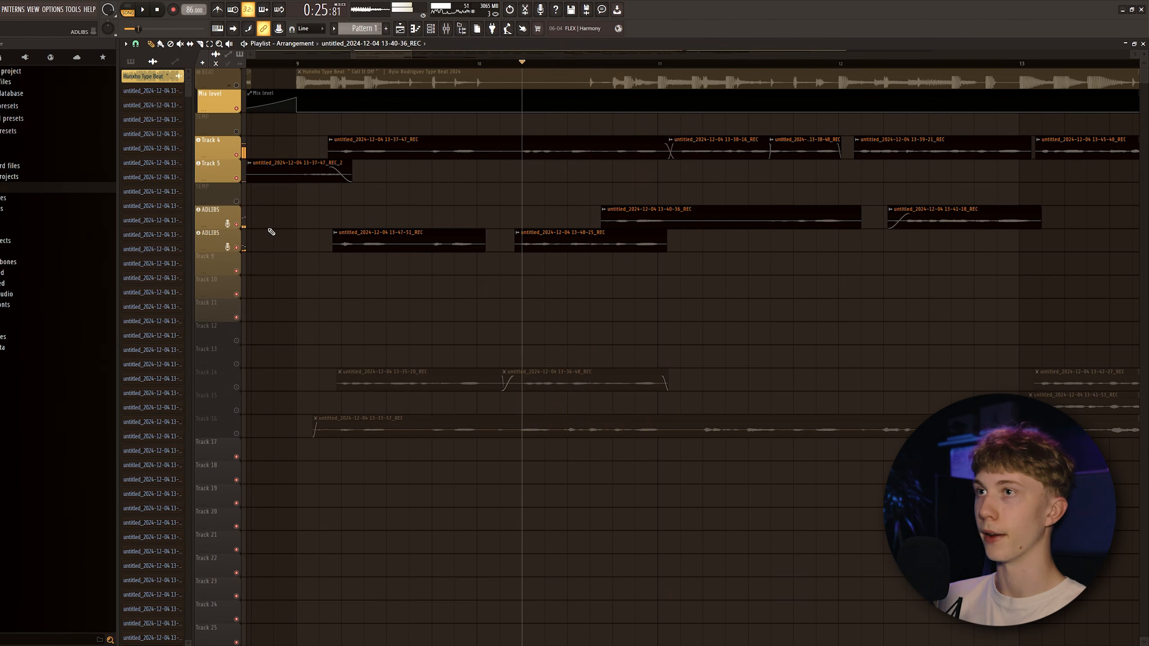
Step: Mute both ADLIBS playlist tracks and listen to the main vocals alone
{"action": "left_click", "coordinate": [236, 247]}
{"action": "left_click", "coordinate": [236, 224]}
{"action": "key", "text": "space"}
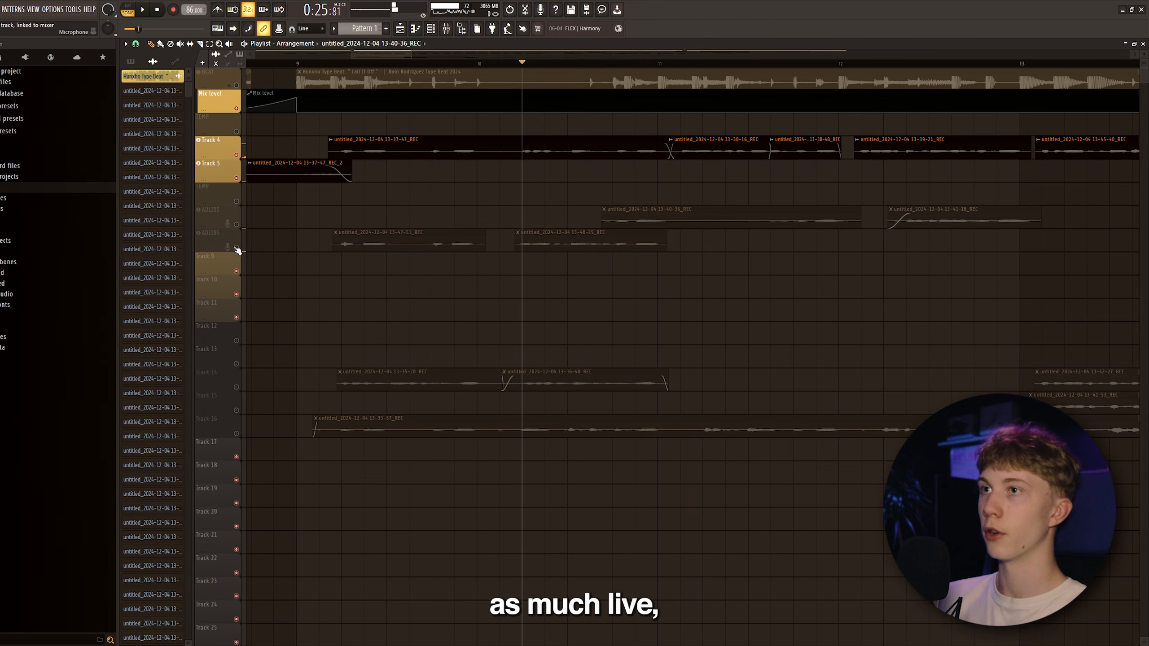
Step: Unmute both ADLIBS playlist tracks and the BEAT track
{"action": "left_click", "coordinate": [237, 224]}
{"action": "left_click", "coordinate": [237, 247]}
{"action": "scroll", "coordinate": [398, 210], "scroll_direction": "down", "scroll_amount": 5}
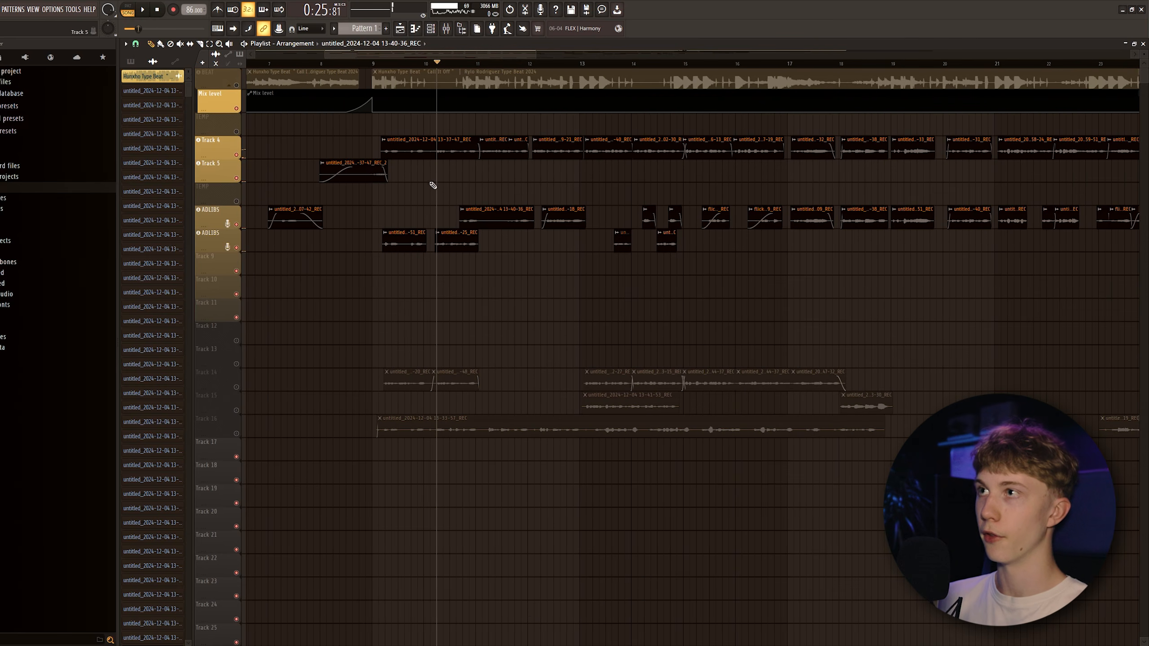
{"action": "left_click", "coordinate": [236, 85]}
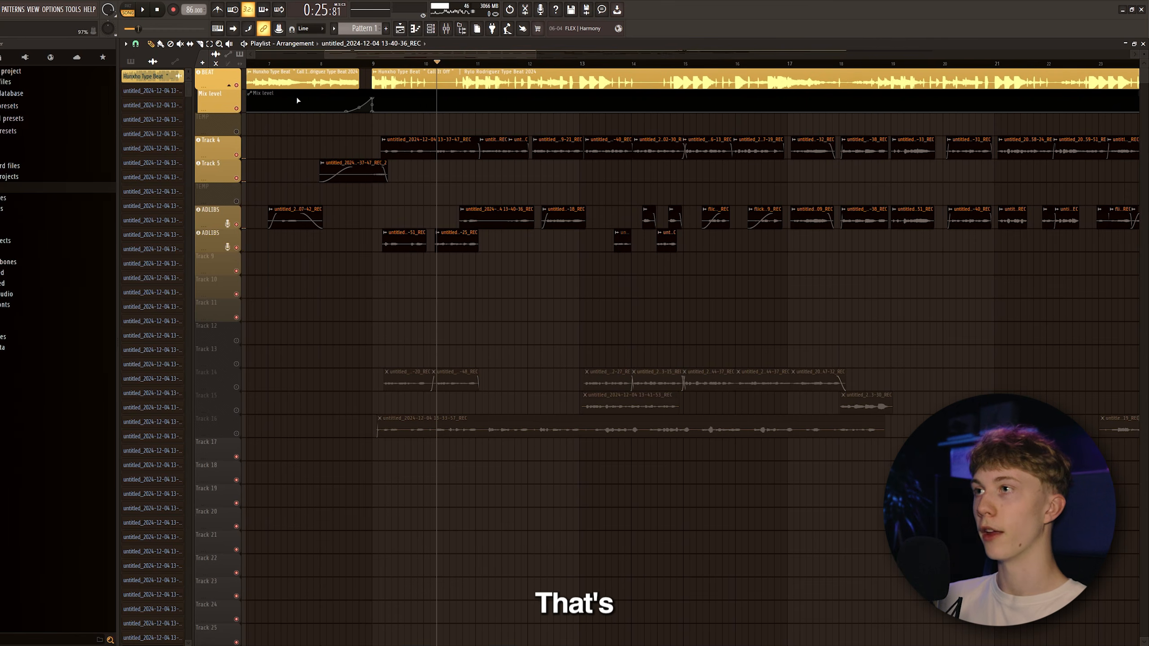
{"action": "scroll", "coordinate": [464, 175], "scroll_direction": "up", "scroll_amount": 4}
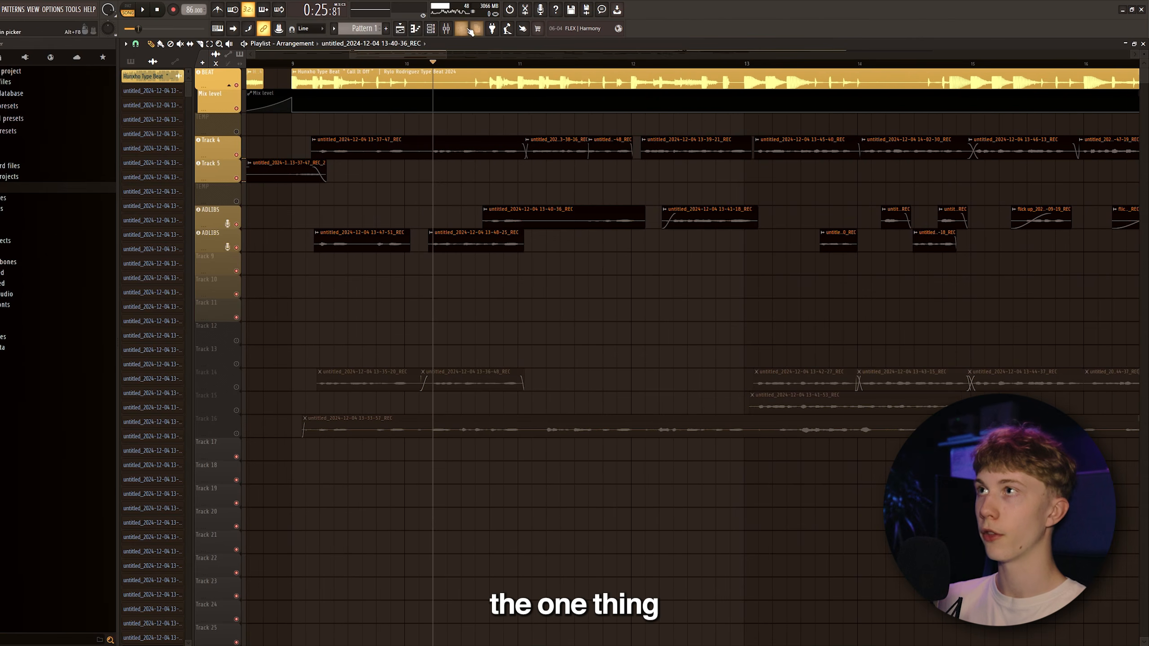
Step: Show the mixer with Xvox Pro in the Insert 3 chain, and play the song from bar 9
{"action": "key", "text": "F9"}
{"action": "left_click", "coordinate": [764, 397]}
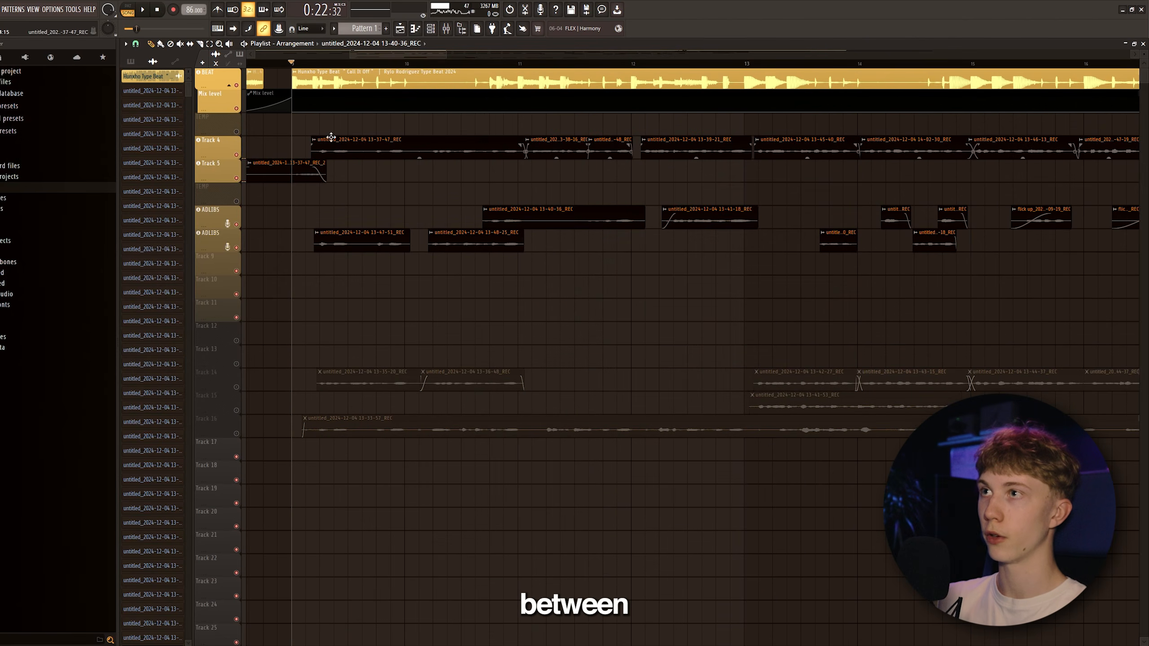
{"action": "key", "text": "space"}
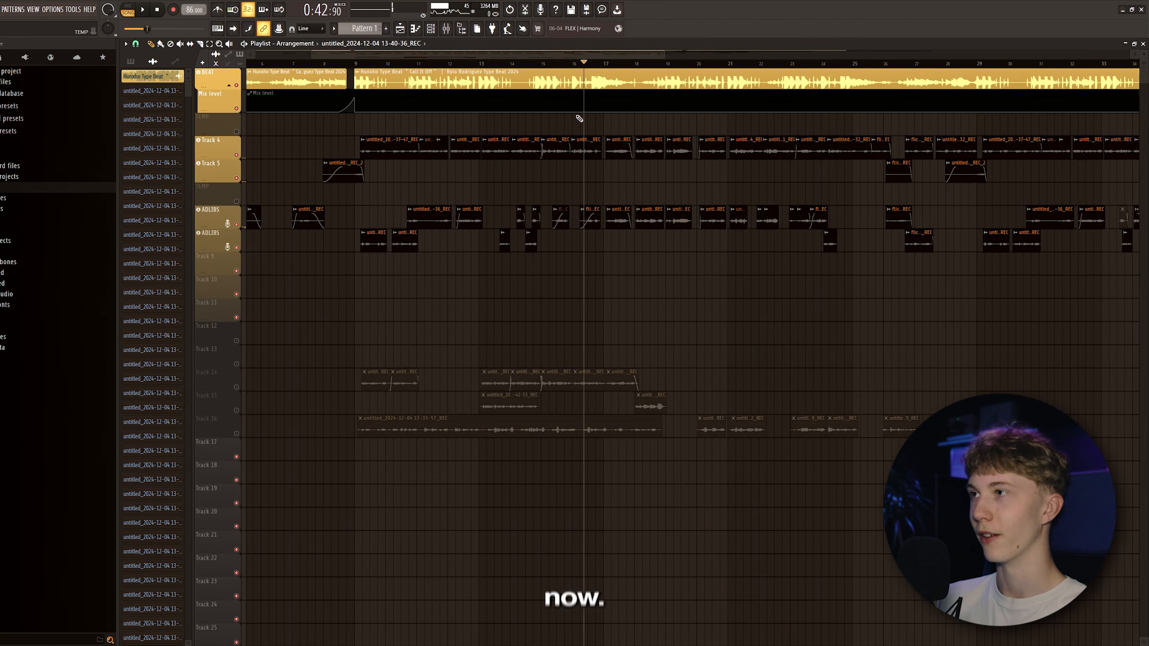
Step: Open Xvox Pro on Insert 3, compare the vocals with its bypass on and off, and close the plugin
{"action": "scroll", "coordinate": [578, 119], "scroll_direction": "down", "scroll_amount": 2}
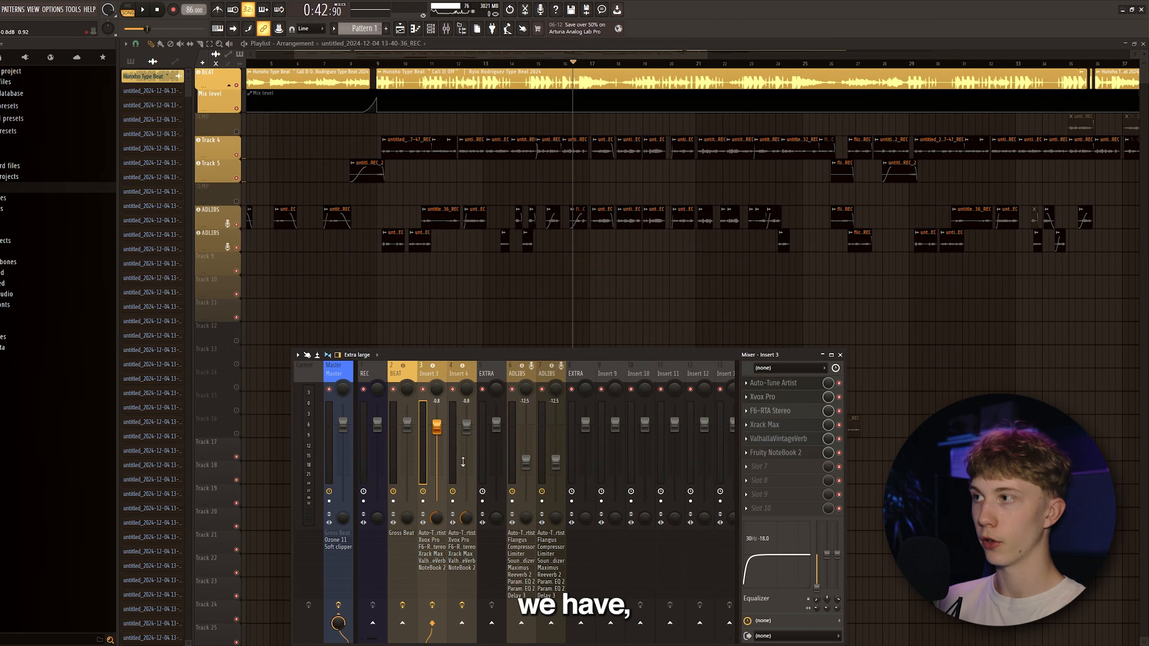
{"action": "left_click", "coordinate": [762, 397]}
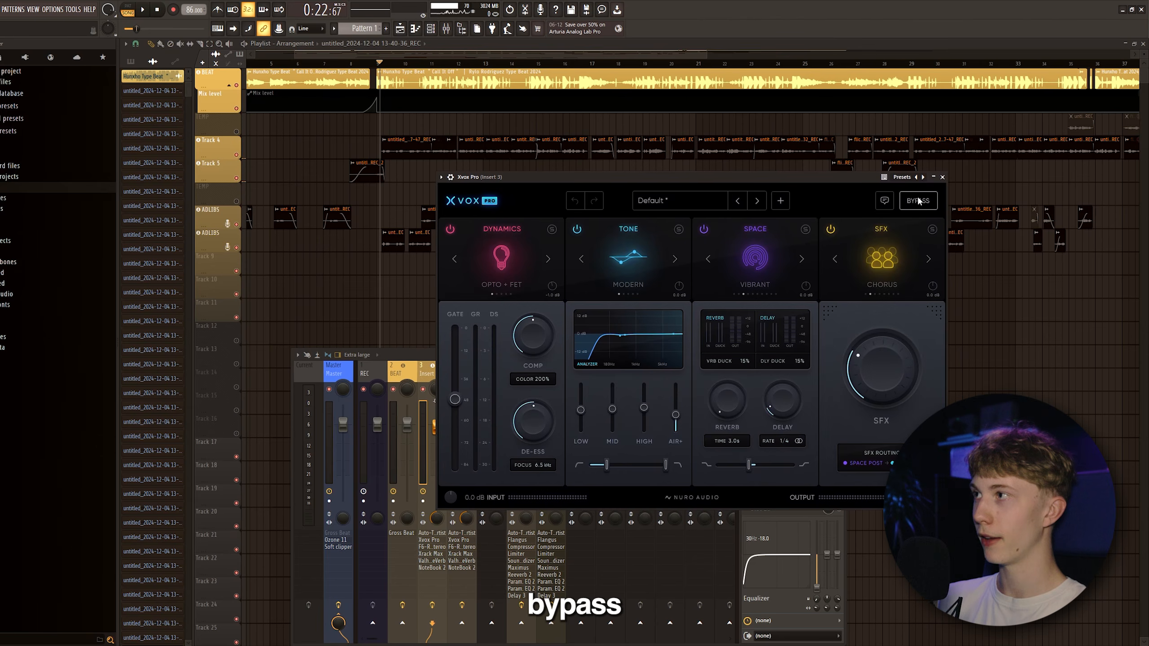
{"action": "left_click", "coordinate": [915, 202]}
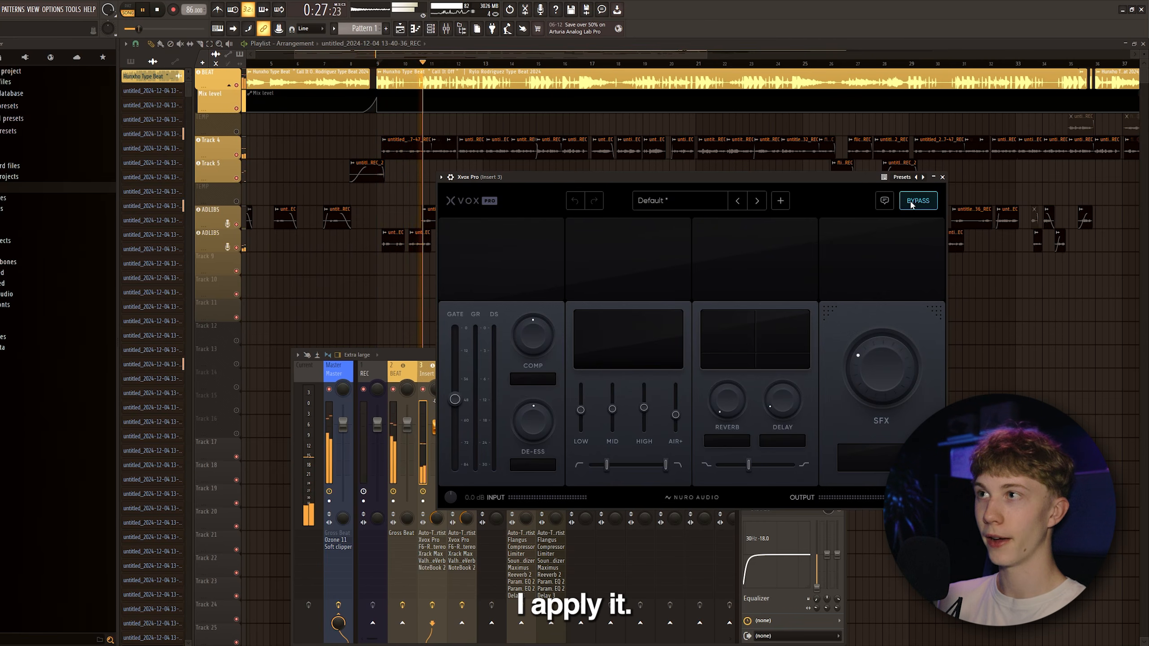
{"action": "left_click", "coordinate": [915, 201]}
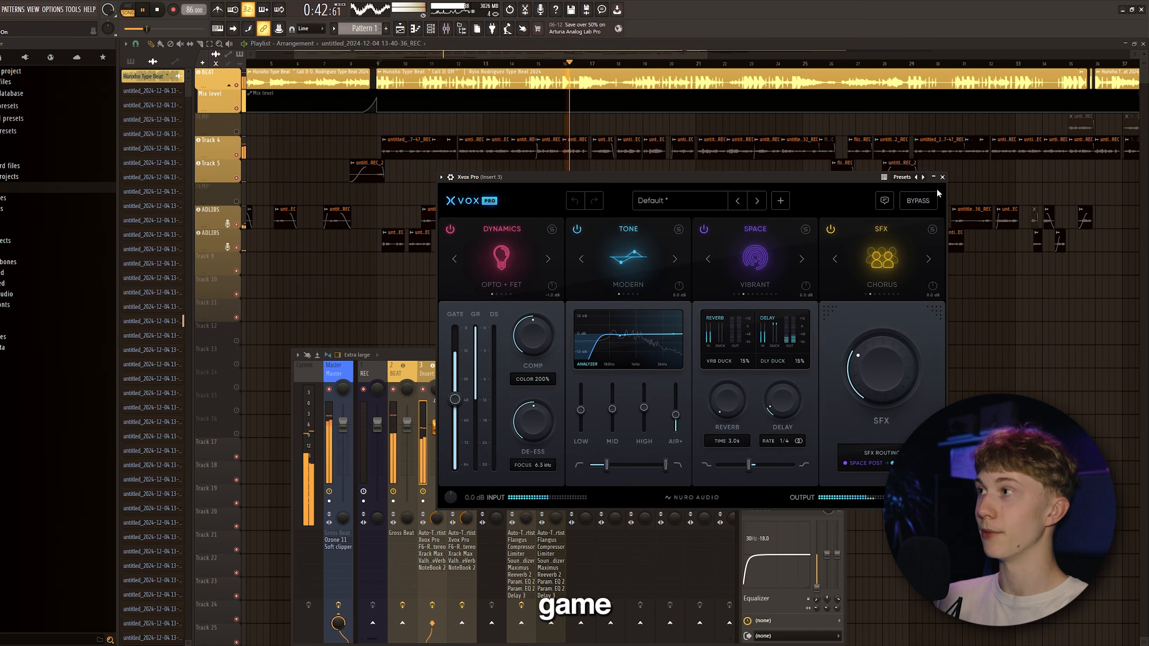
{"action": "left_click", "coordinate": [942, 177]}
{"action": "key", "text": "space"}
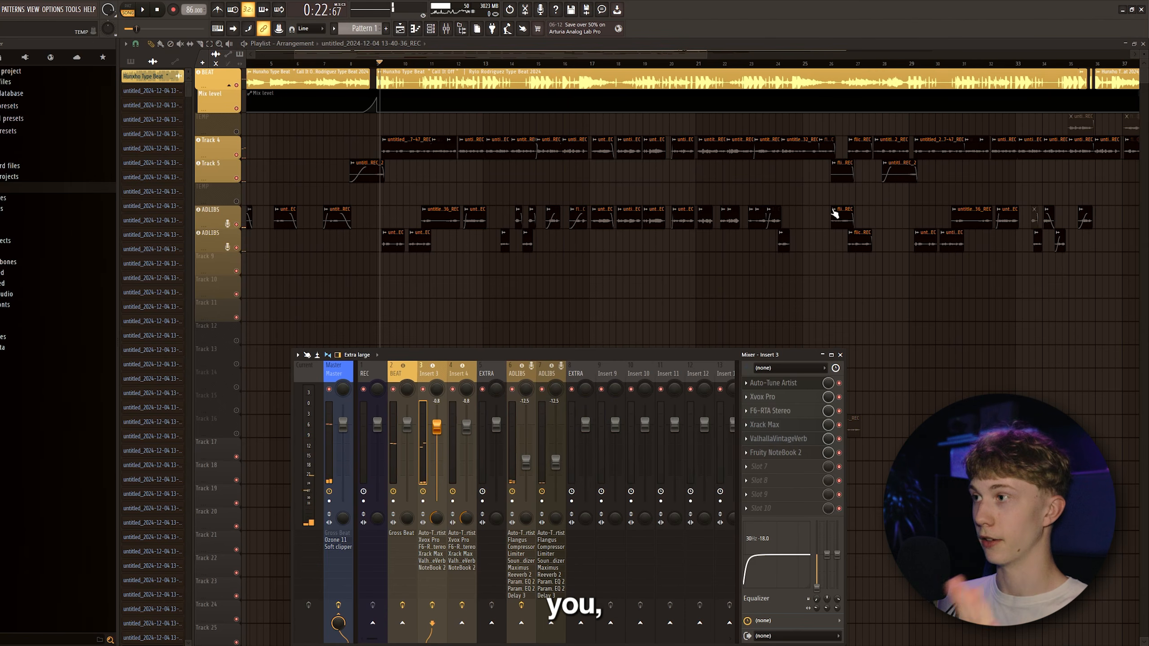
Step: Open F6-RTA Stereo on Insert 3 and compare playback with the EQ switched off and on
{"action": "left_click", "coordinate": [774, 410]}
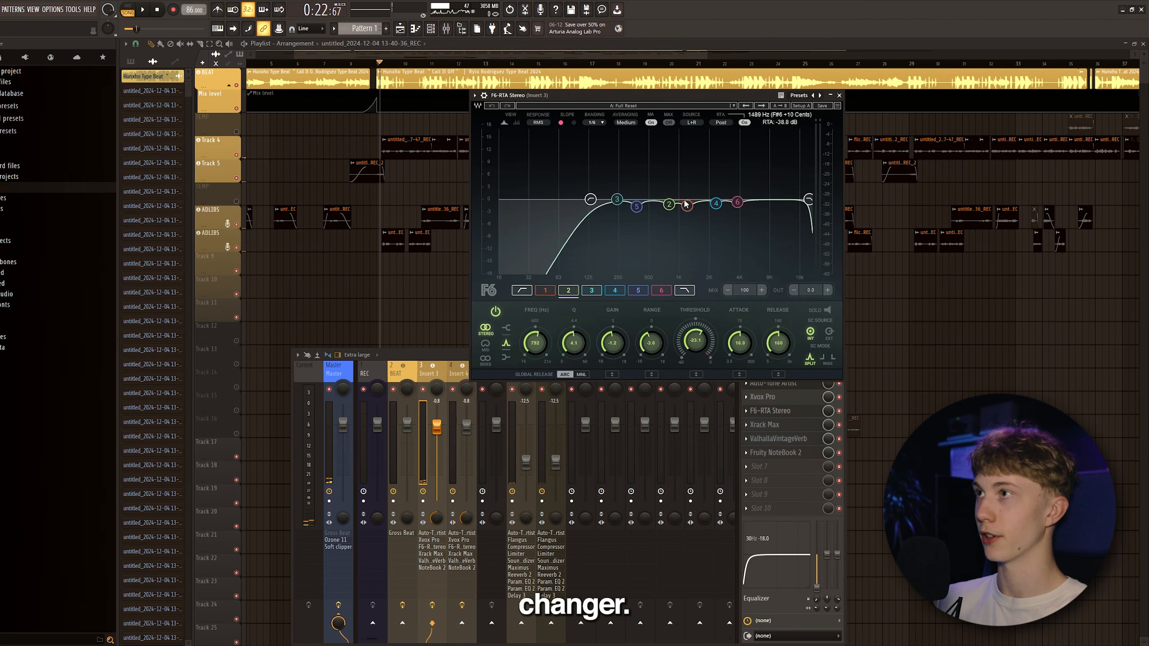
{"action": "left_click_drag", "start_coordinate": [651, 109], "coordinate": [840, 101]}
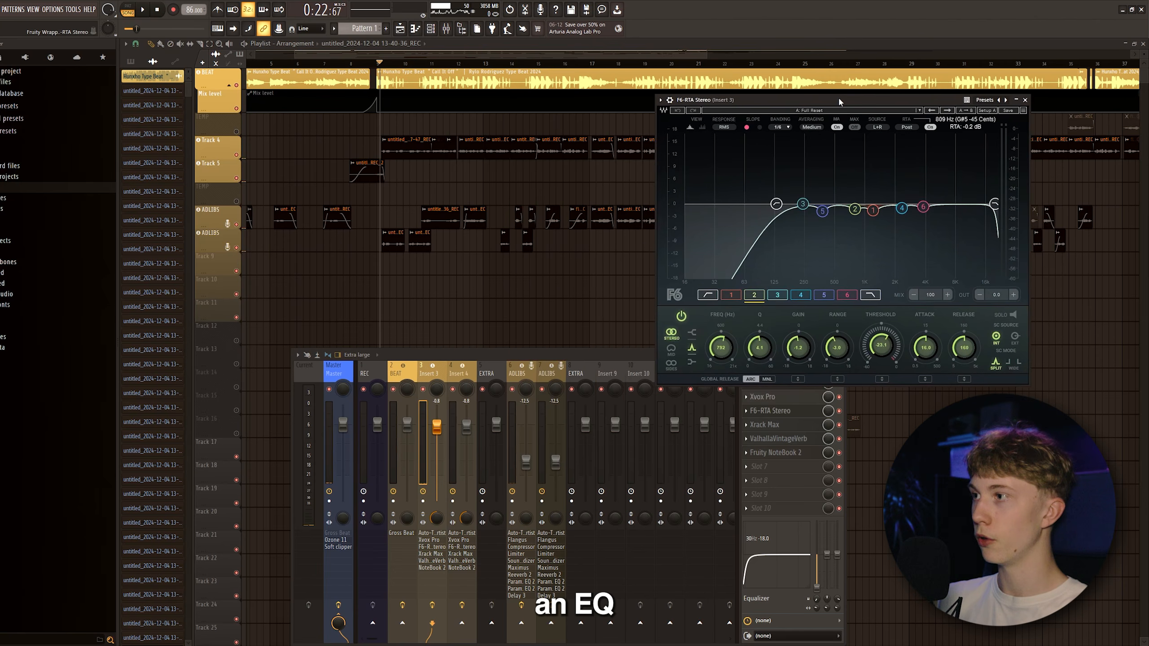
{"action": "left_click", "coordinate": [671, 100]}
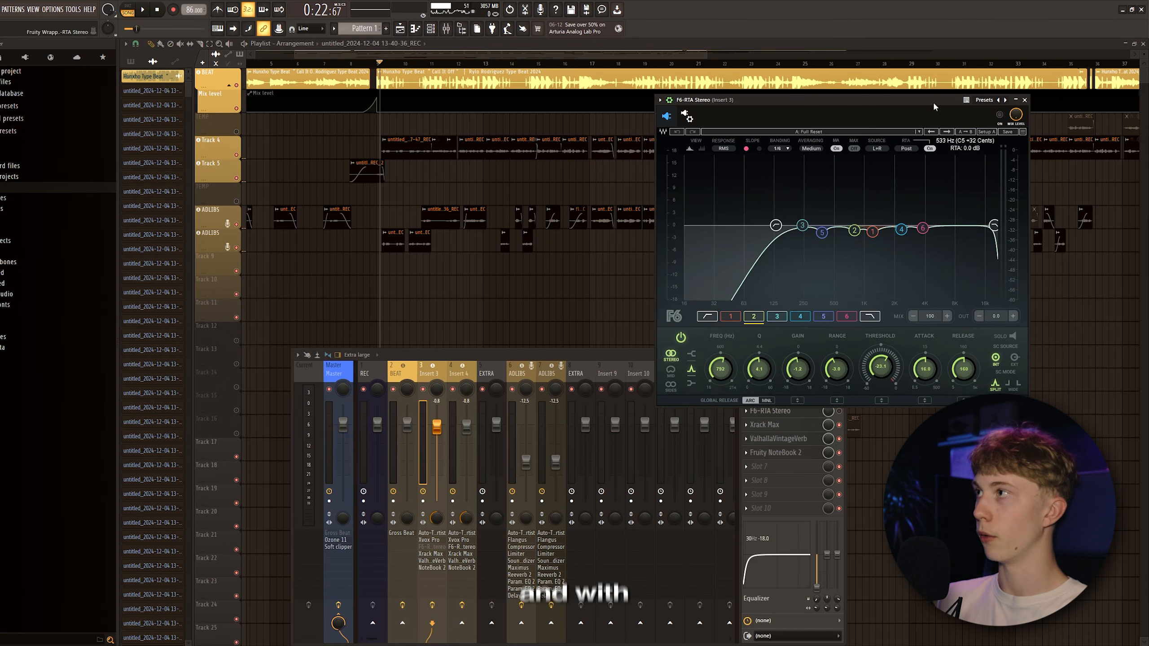
{"action": "key", "text": "space"}
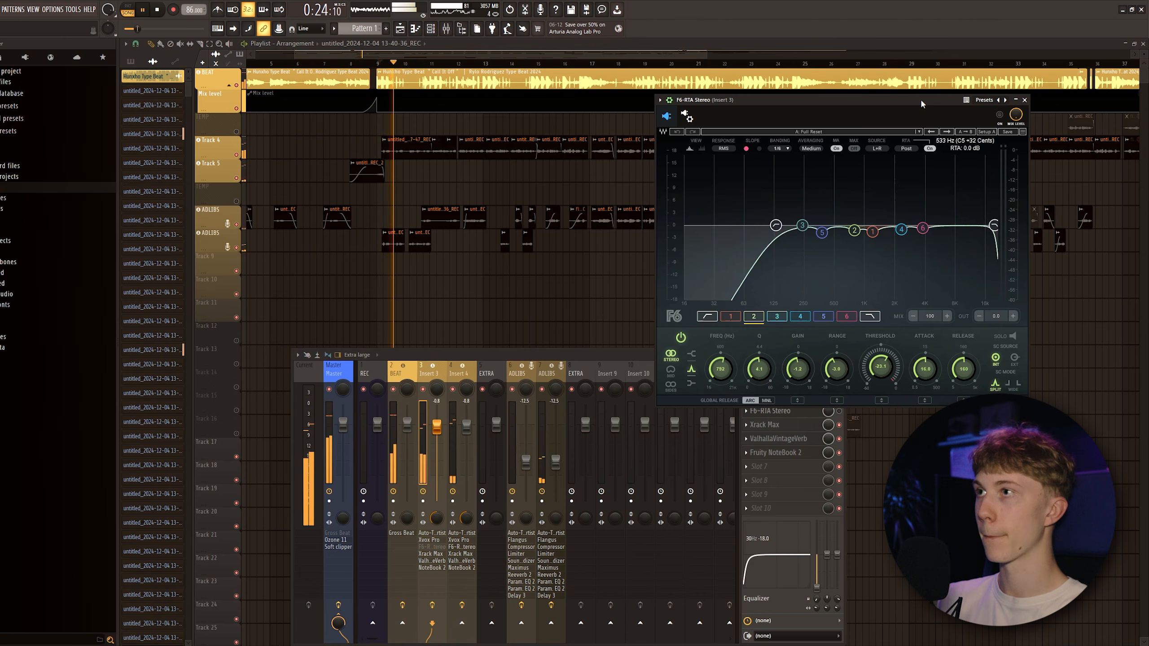
{"action": "left_click", "coordinate": [1000, 115]}
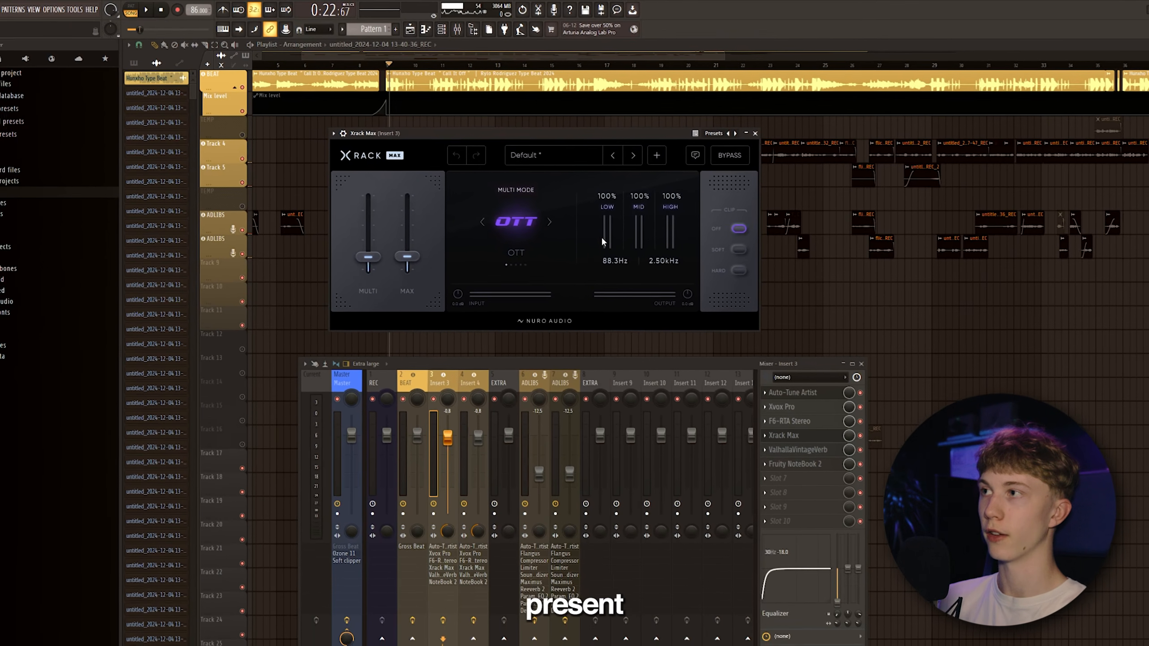
Step: Compare the vocals on Insert 3 with the Xrack Max bypass on and off during playback
{"action": "left_click_drag", "start_coordinate": [668, 134], "coordinate": [759, 172]}
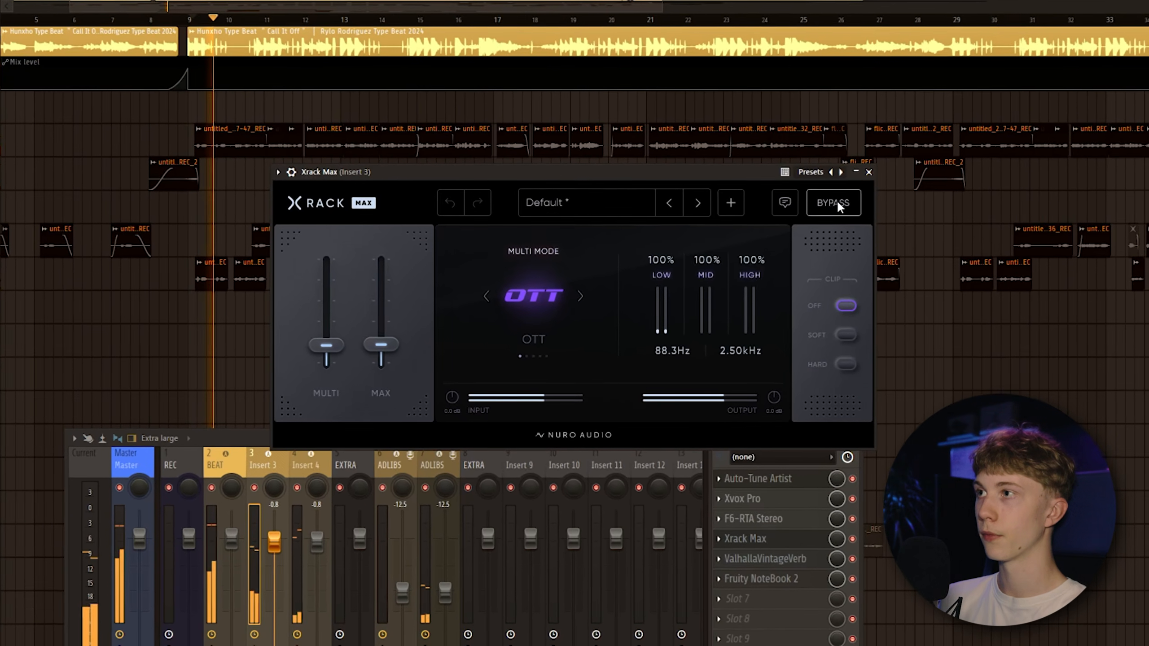
{"action": "left_click", "coordinate": [827, 192]}
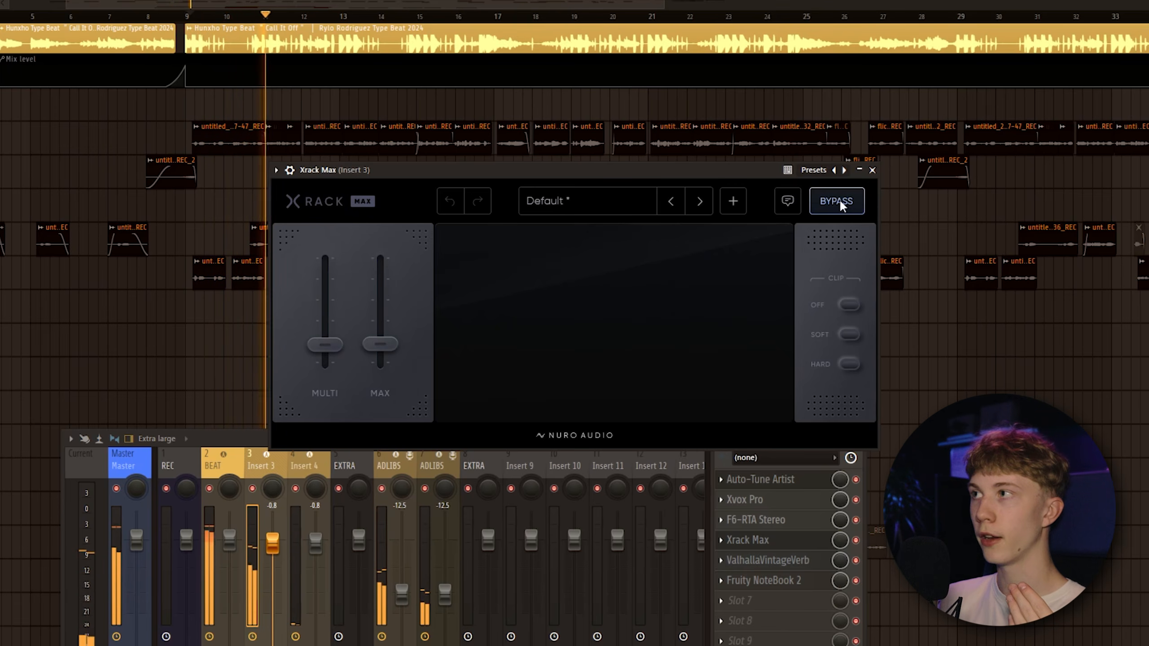
{"action": "left_click", "coordinate": [839, 200]}
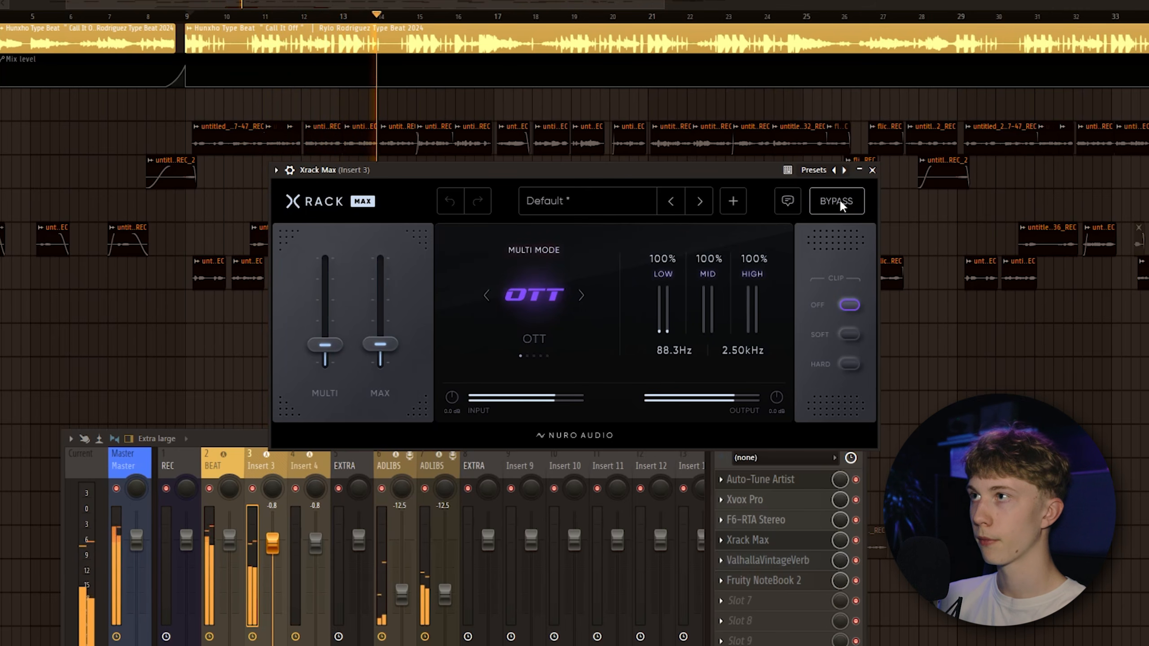
{"action": "left_click", "coordinate": [839, 200]}
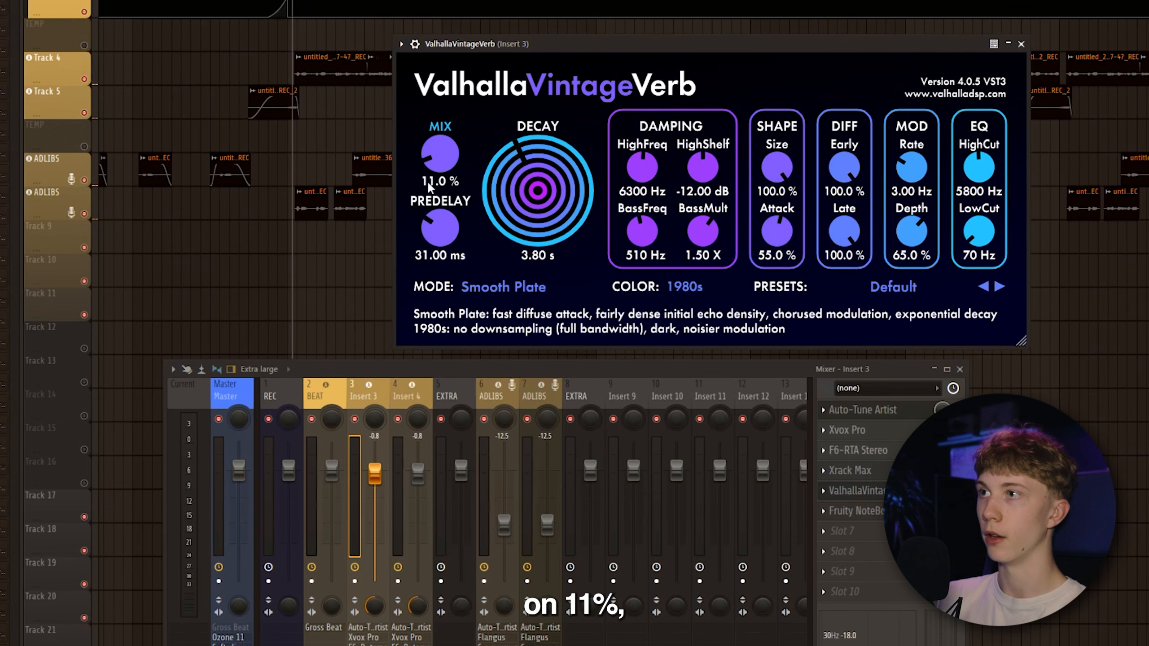
Step: Close ValhallaVintageVerb and the lyrics notebook, and delete Fruity NoteBook 2 from Insert 3 and Insert 4
{"action": "left_click", "coordinate": [1023, 44]}
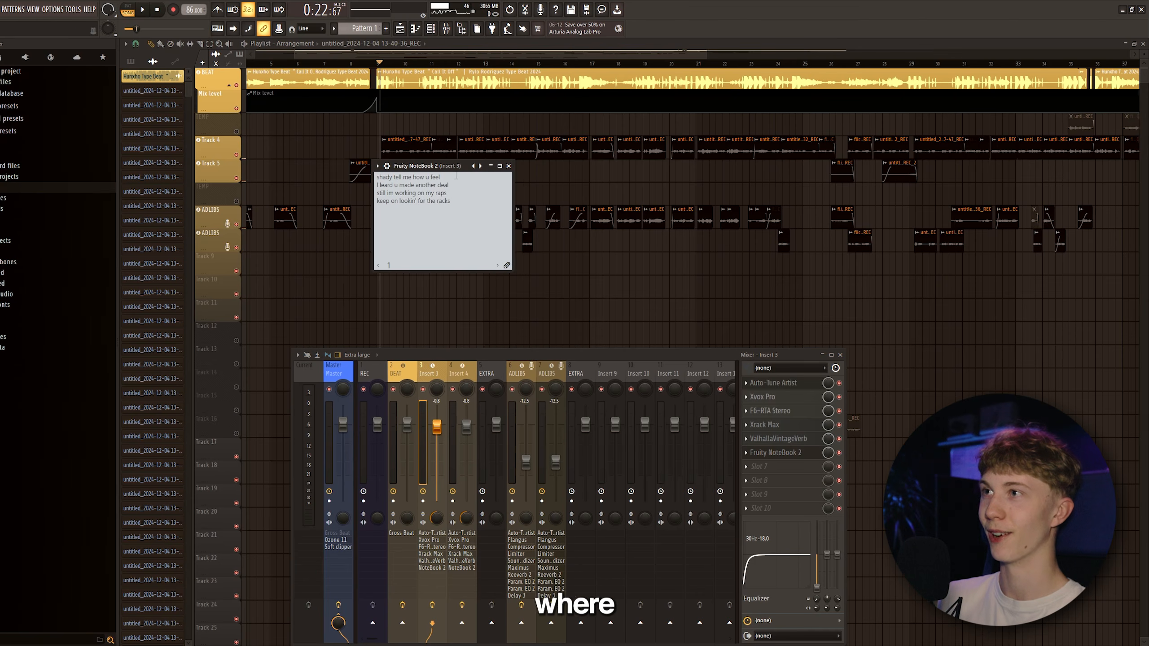
{"action": "left_click", "coordinate": [509, 166]}
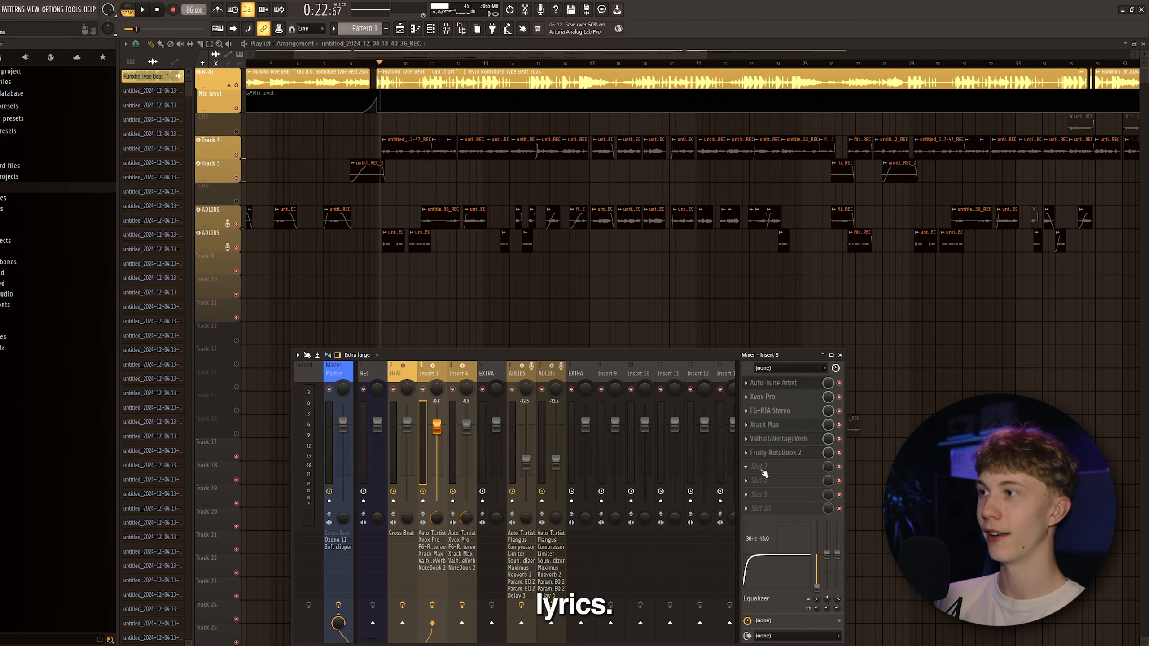
{"action": "left_click", "coordinate": [747, 453]}
{"action": "left_click", "coordinate": [764, 427]}
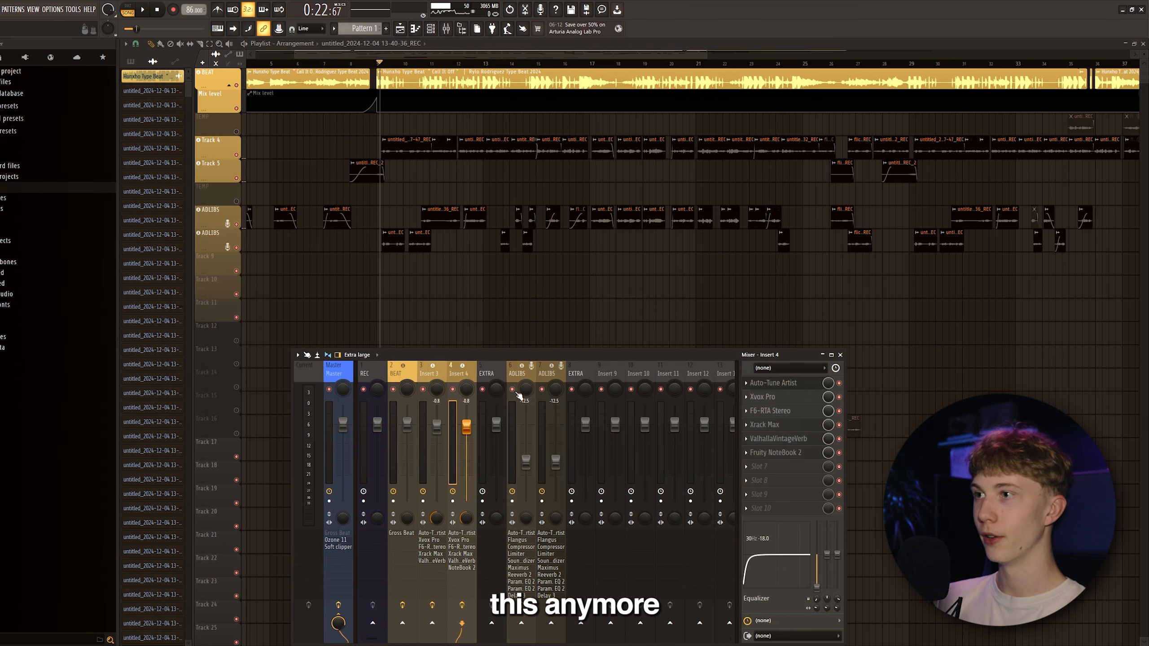
{"action": "left_click", "coordinate": [746, 453]}
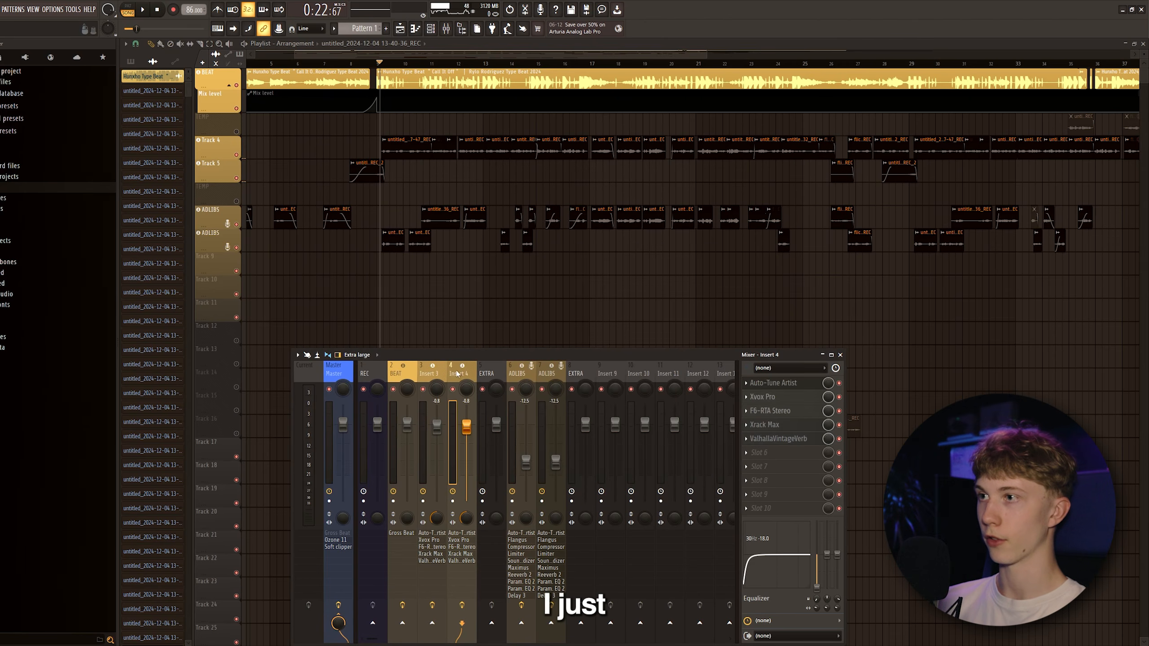
Step: Record a short vocal take over the beat around bar 23 and move the recorded clip up to Track 5
{"action": "scroll", "coordinate": [412, 168], "scroll_direction": "up", "scroll_amount": 6}
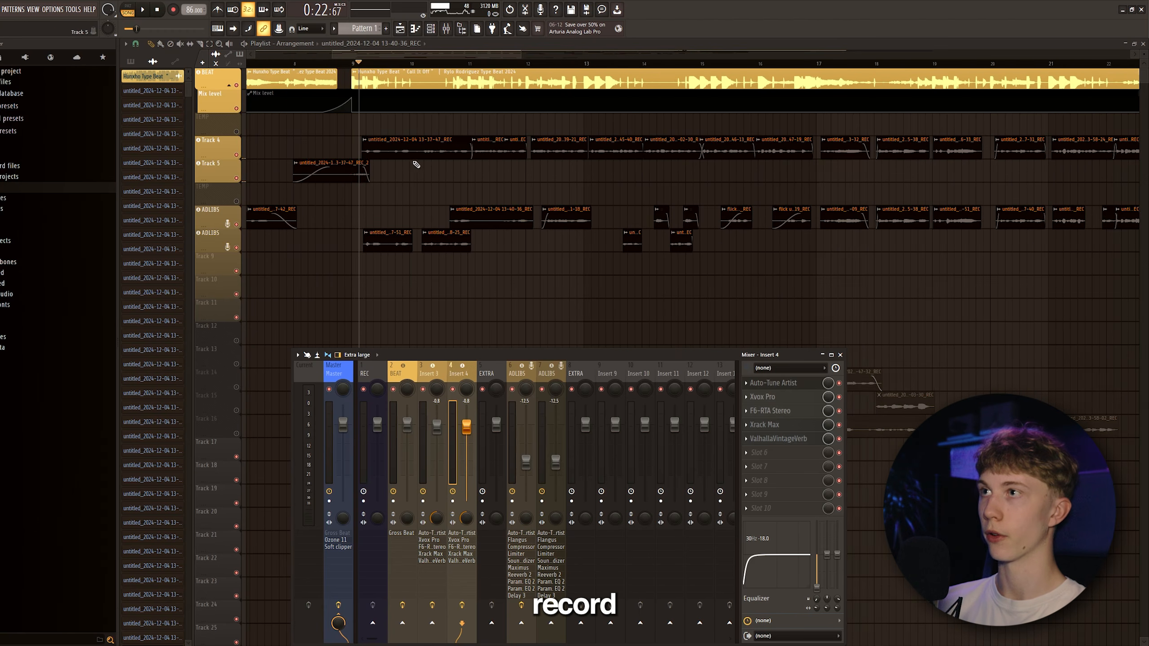
{"action": "left_click_drag", "start_coordinate": [511, 174], "coordinate": [499, 151]}
{"action": "scroll", "coordinate": [500, 151], "scroll_direction": "down", "scroll_amount": 2}
{"action": "scroll", "coordinate": [499, 151], "scroll_direction": "right", "scroll_amount": 12}
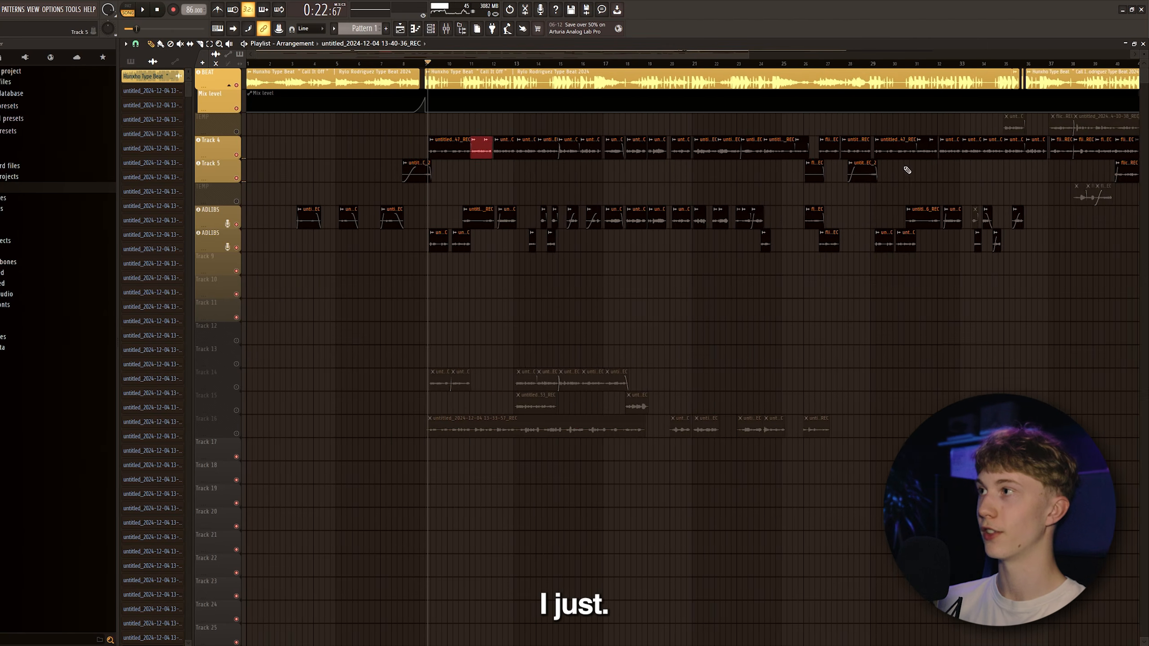
{"action": "left_click", "coordinate": [721, 63]}
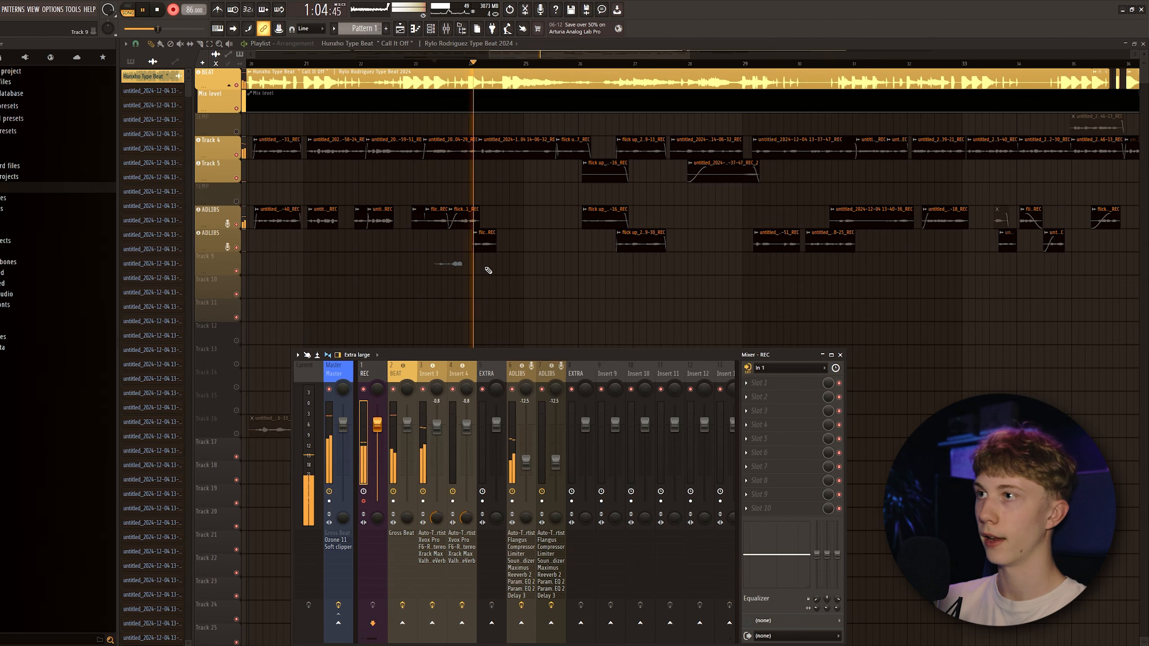
{"action": "left_click_drag", "start_coordinate": [468, 194], "coordinate": [466, 174]}
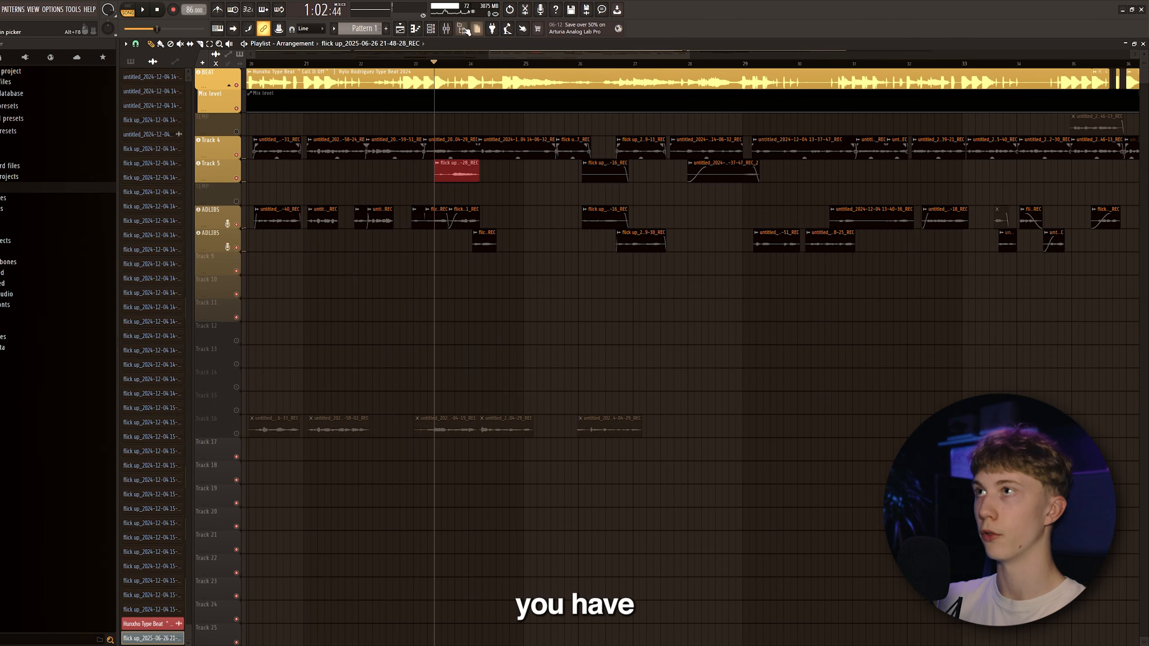
Step: Show and hide the mixer, and delete the newly recorded clip from the project
{"action": "key", "text": "F9"}
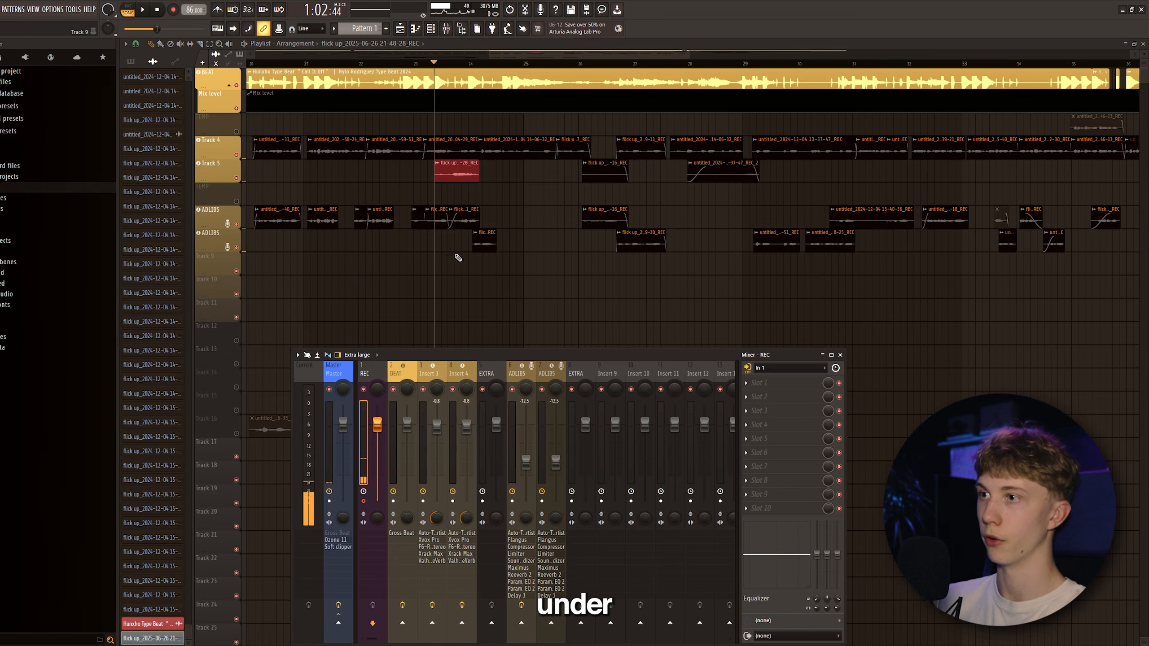
{"action": "key", "text": "F9"}
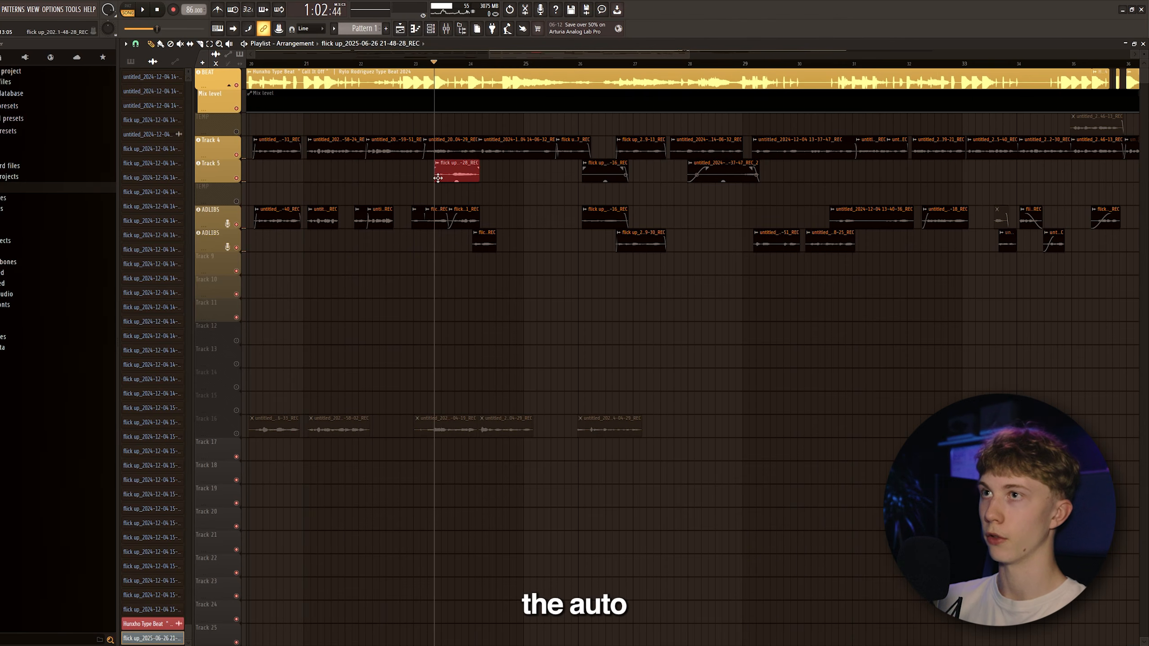
{"action": "right_click", "coordinate": [164, 640]}
{"action": "left_click", "coordinate": [176, 634]}
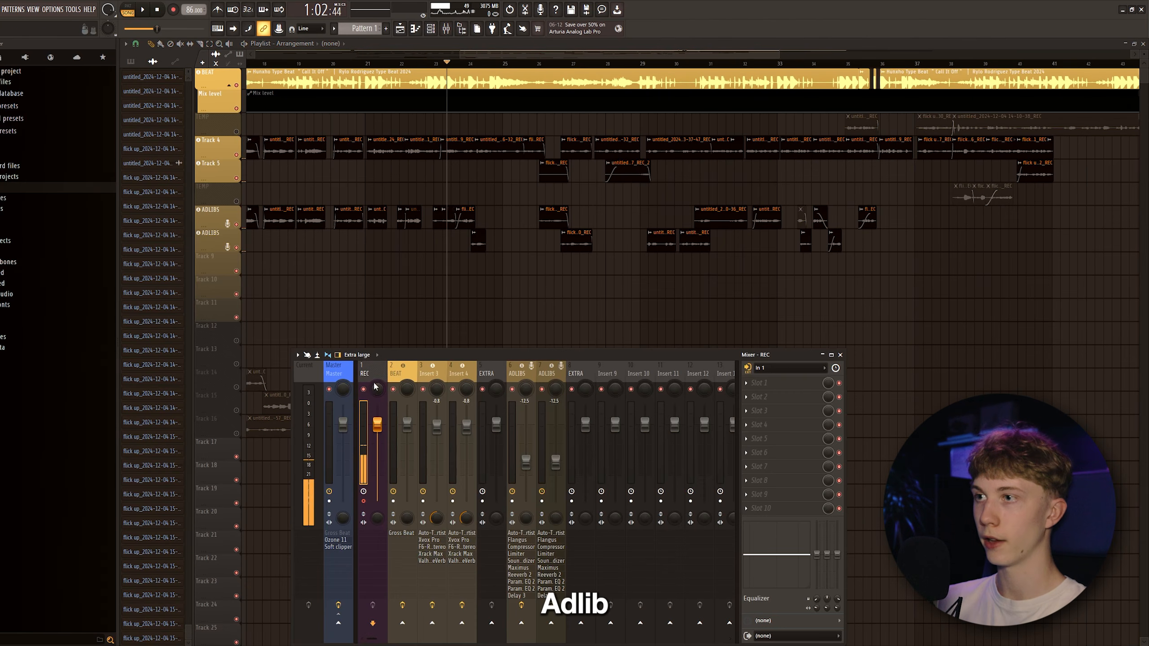
Step: Show the effect chain of the first ADLIBS mixer track and inspect its Auto-Tune Artist settings
{"action": "left_click", "coordinate": [459, 377]}
{"action": "key", "text": "F9"}
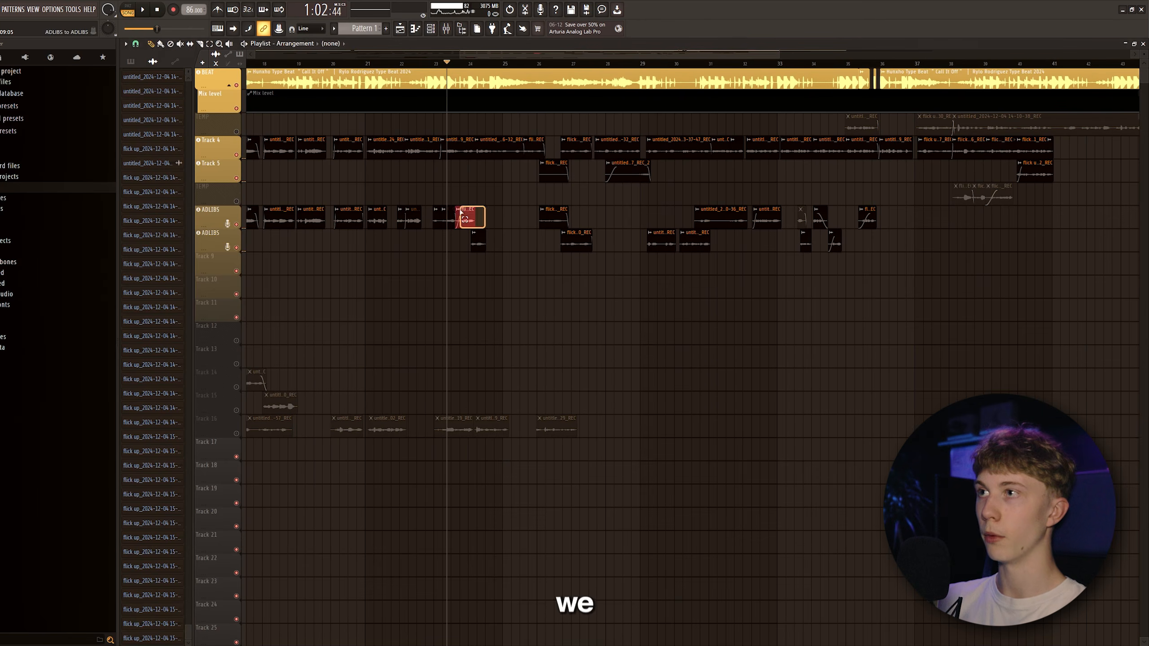
{"action": "scroll", "coordinate": [491, 182], "scroll_direction": "up", "scroll_amount": 3}
{"action": "left_click", "coordinate": [454, 30]}
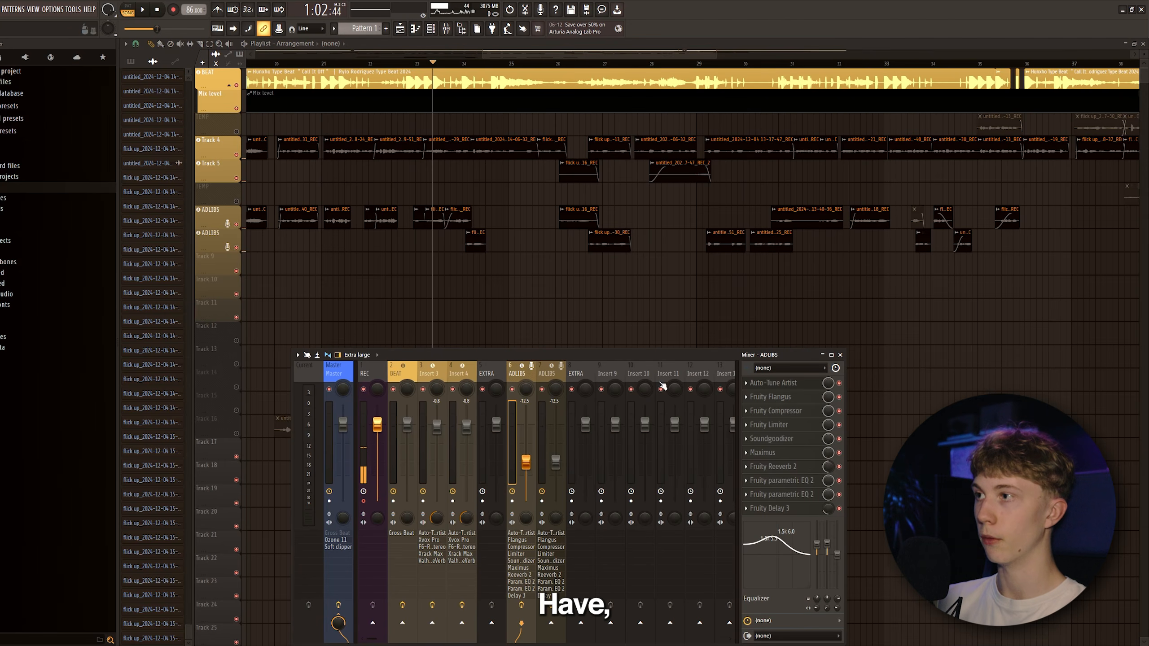
{"action": "left_click", "coordinate": [770, 384]}
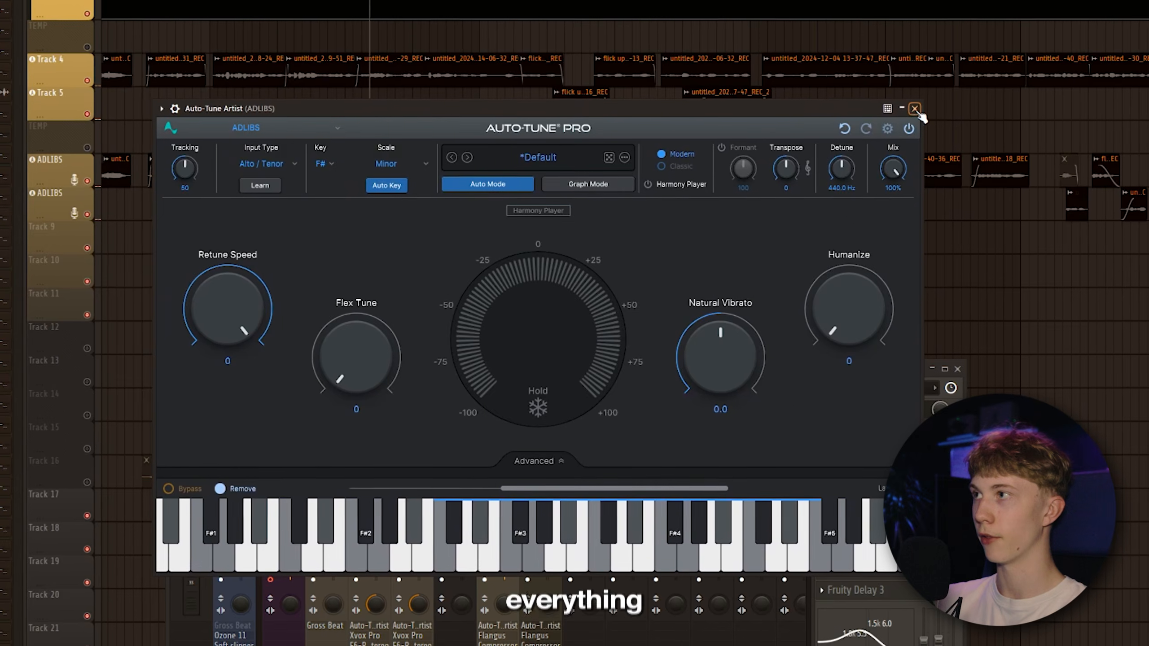
{"action": "left_click", "coordinate": [724, 159]}
Step: Open Fruity Flangus on the ADLIBS channel, place its window in view to show the slider settings, and close it
{"action": "left_click", "coordinate": [880, 432]}
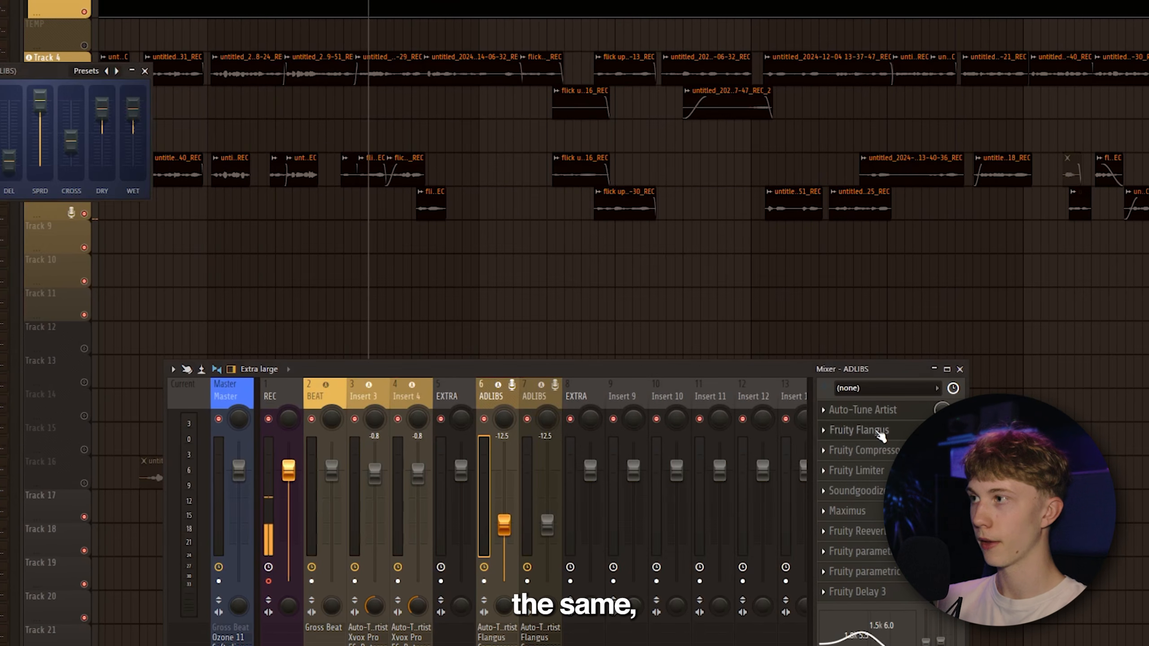
{"action": "left_click_drag", "start_coordinate": [36, 73], "coordinate": [256, 134]}
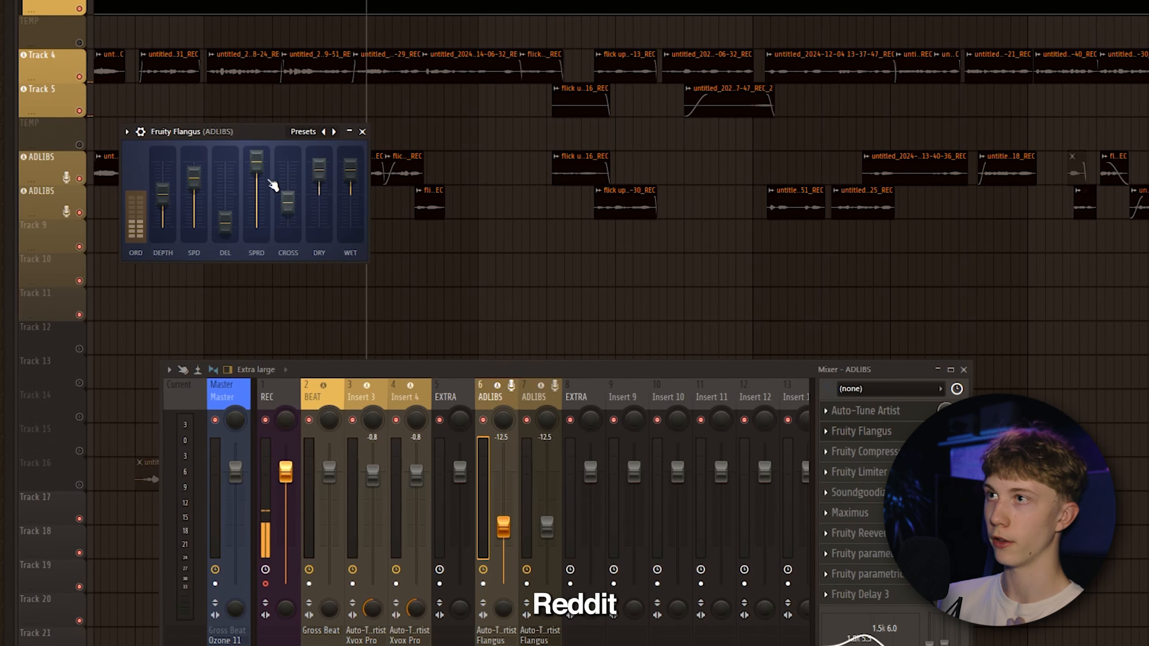
{"action": "left_click_drag", "start_coordinate": [217, 143], "coordinate": [546, 214]}
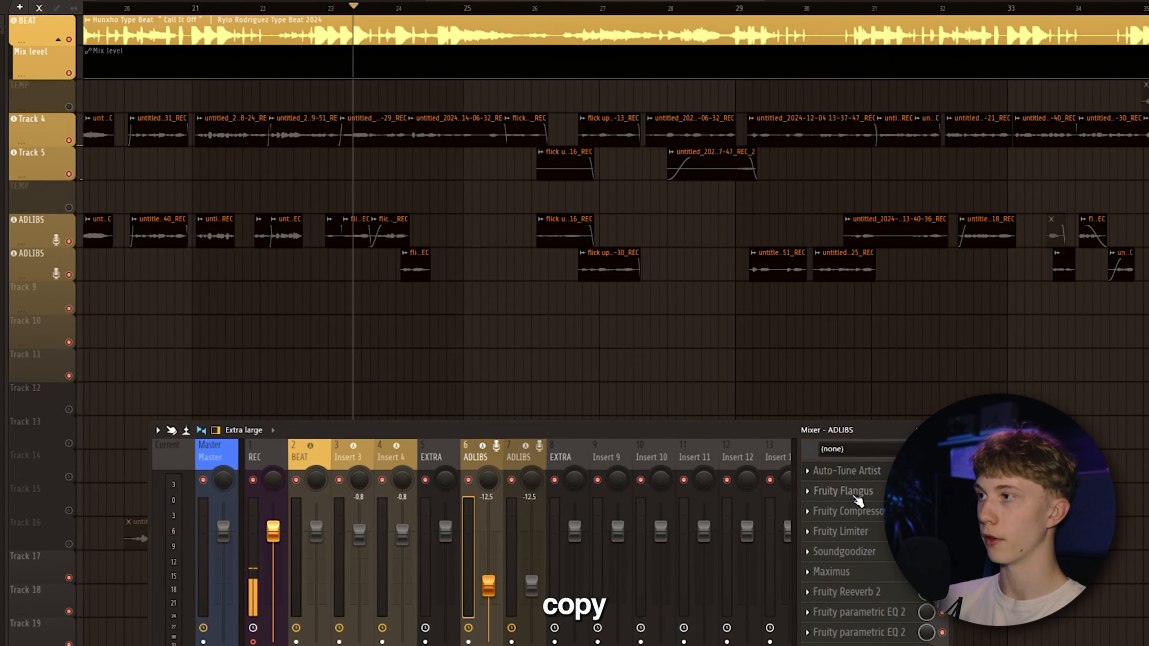
{"action": "mouse_move", "coordinate": [357, 233]}
{"action": "left_mouse_down"}
{"action": "mouse_move", "coordinate": [322, 257]}
{"action": "mouse_move", "coordinate": [372, 249]}
{"action": "left_mouse_up"}
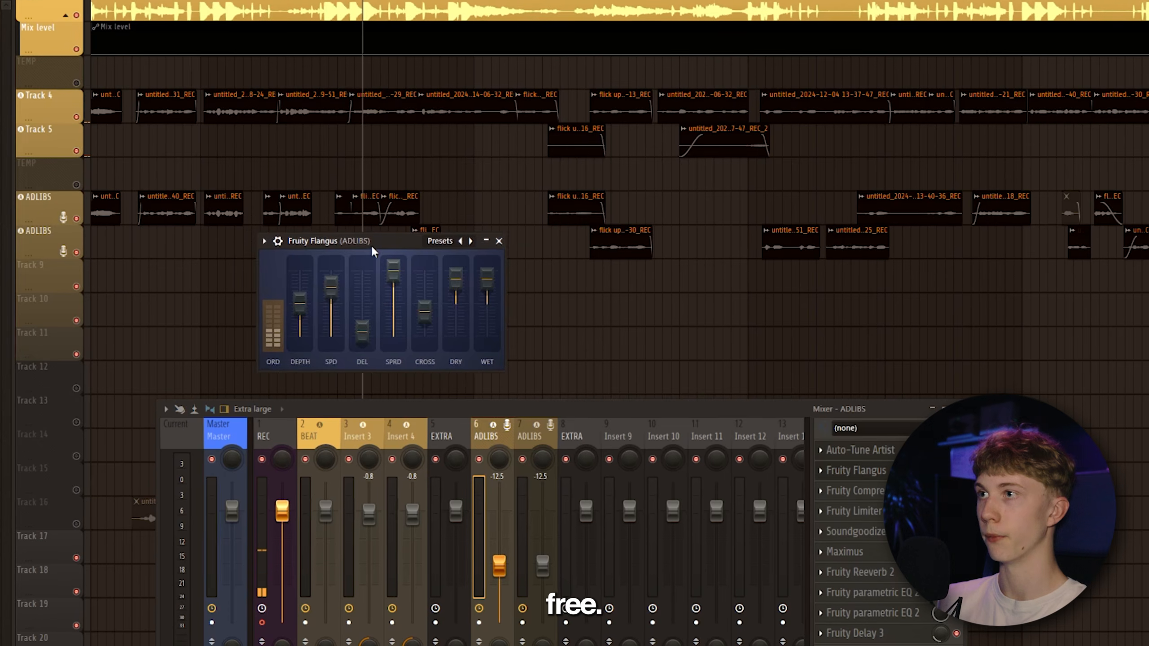
{"action": "left_click", "coordinate": [499, 244]}
Step: Inspect Fruity Compressor on the ADLIBS channel, check the Insert 3 and BEAT chains against it, and close the compressor
{"action": "left_click", "coordinate": [878, 493]}
{"action": "left_click_drag", "start_coordinate": [147, 117], "coordinate": [295, 277]}
{"action": "left_click", "coordinate": [365, 421]}
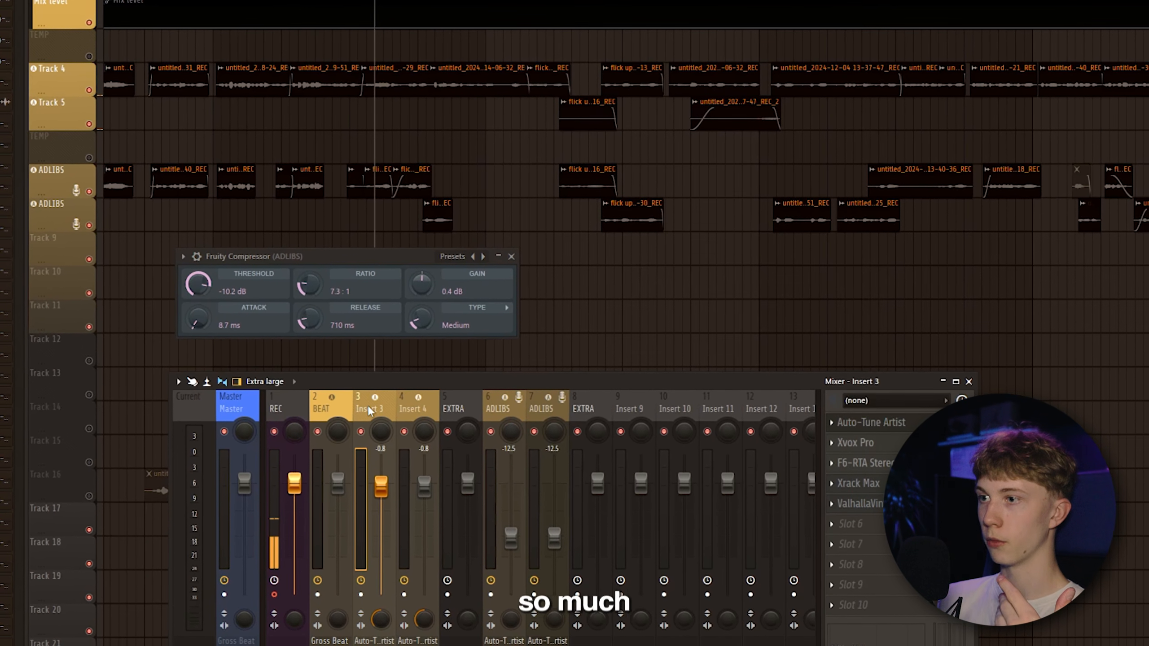
{"action": "left_click", "coordinate": [337, 414]}
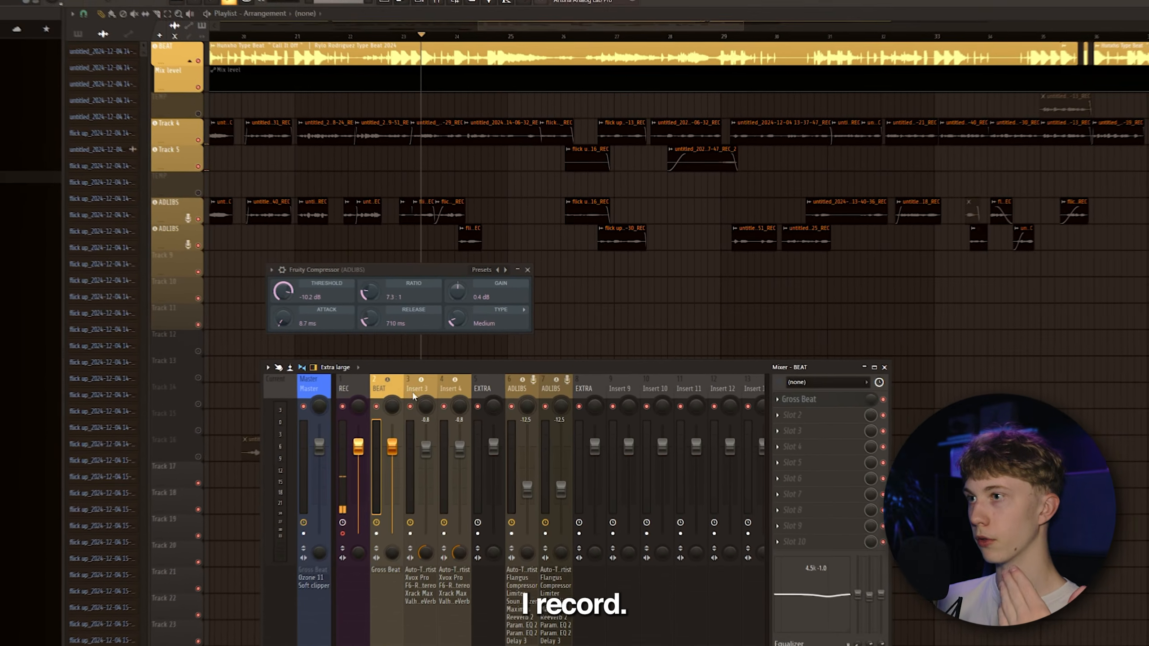
{"action": "left_click", "coordinate": [501, 407]}
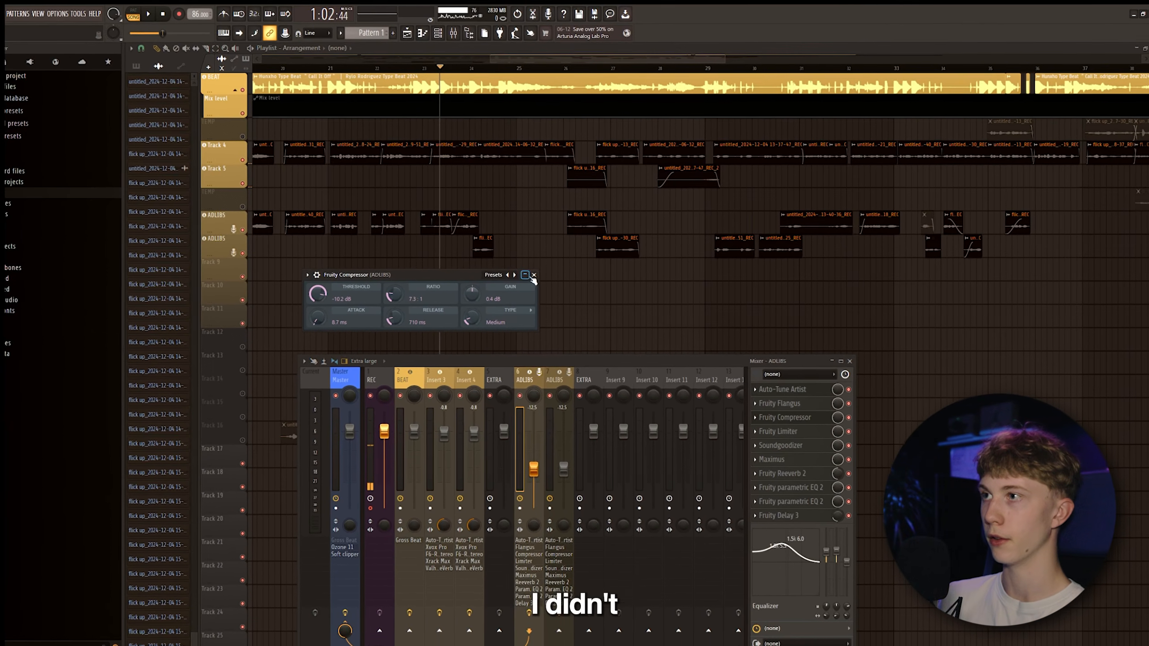
{"action": "left_click", "coordinate": [533, 275]}
Step: Open Fruity Limiter on the ADLIBS channel, show its COMP settings, and close it
{"action": "left_click", "coordinate": [782, 434]}
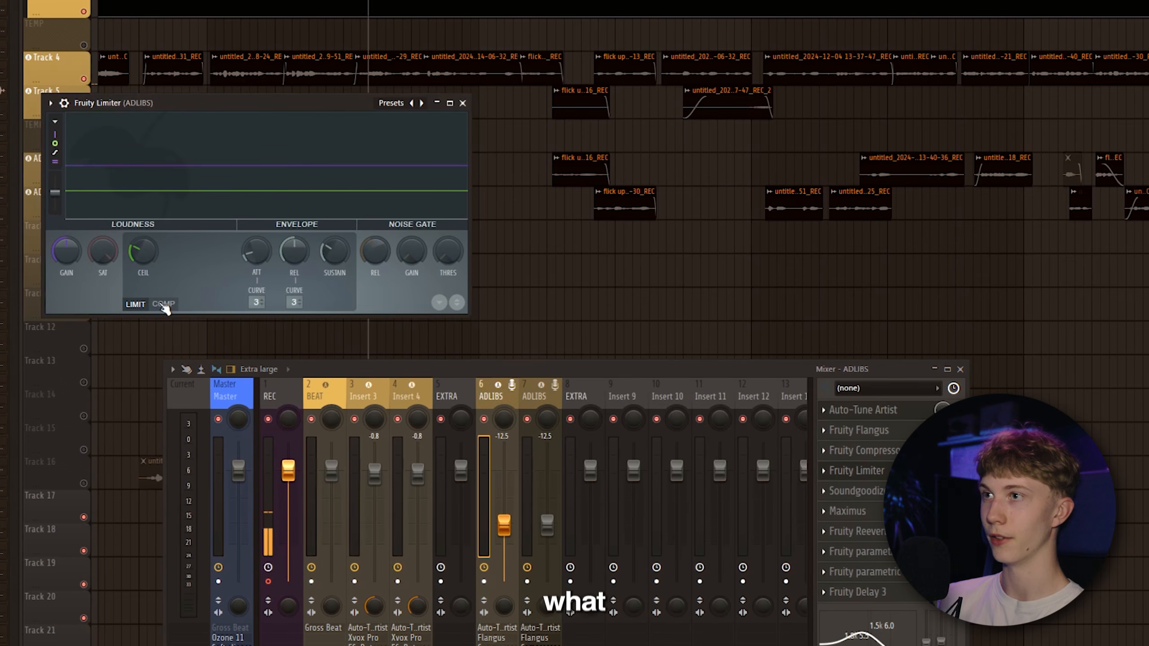
{"action": "left_click", "coordinate": [164, 304]}
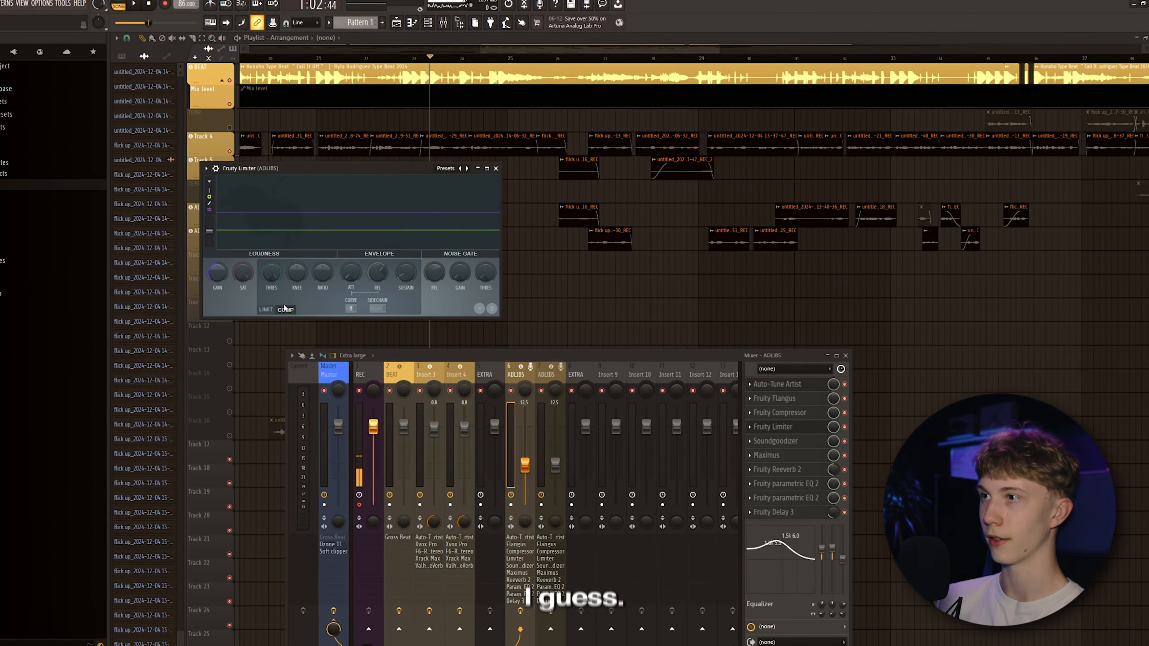
{"action": "left_click", "coordinate": [496, 169]}
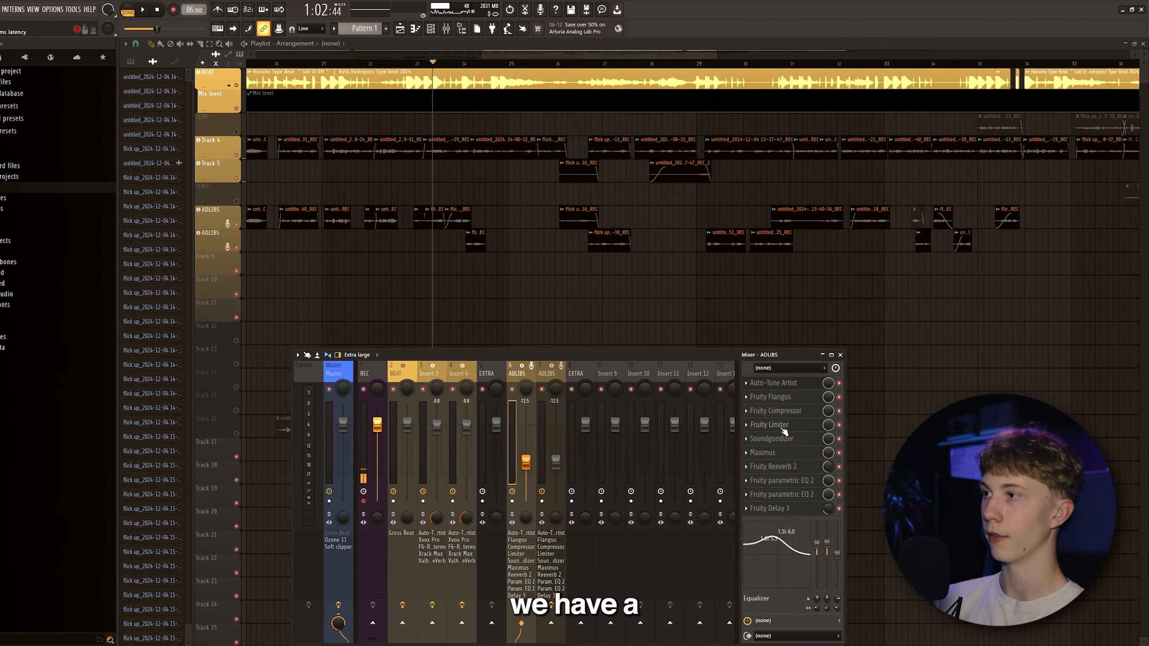
Step: Show Soundgoodizer on the ADLIBS channel, and solo the first ADLIBS playlist track for playback with the mixer open
{"action": "left_click", "coordinate": [785, 439]}
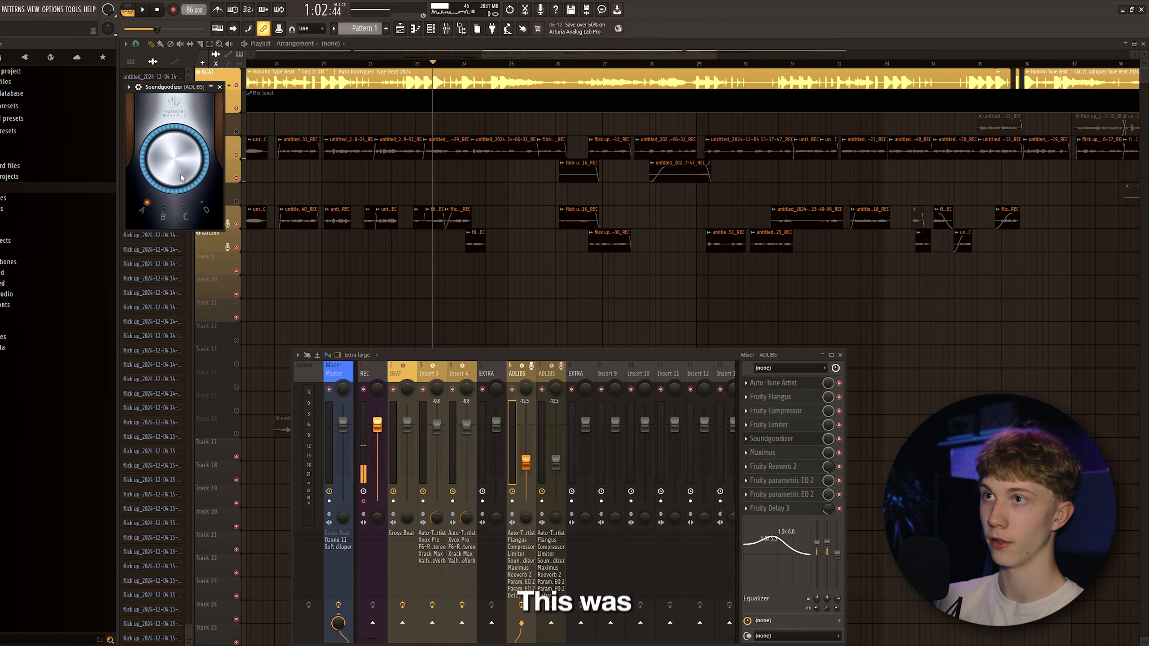
{"action": "right_click", "coordinate": [237, 224]}
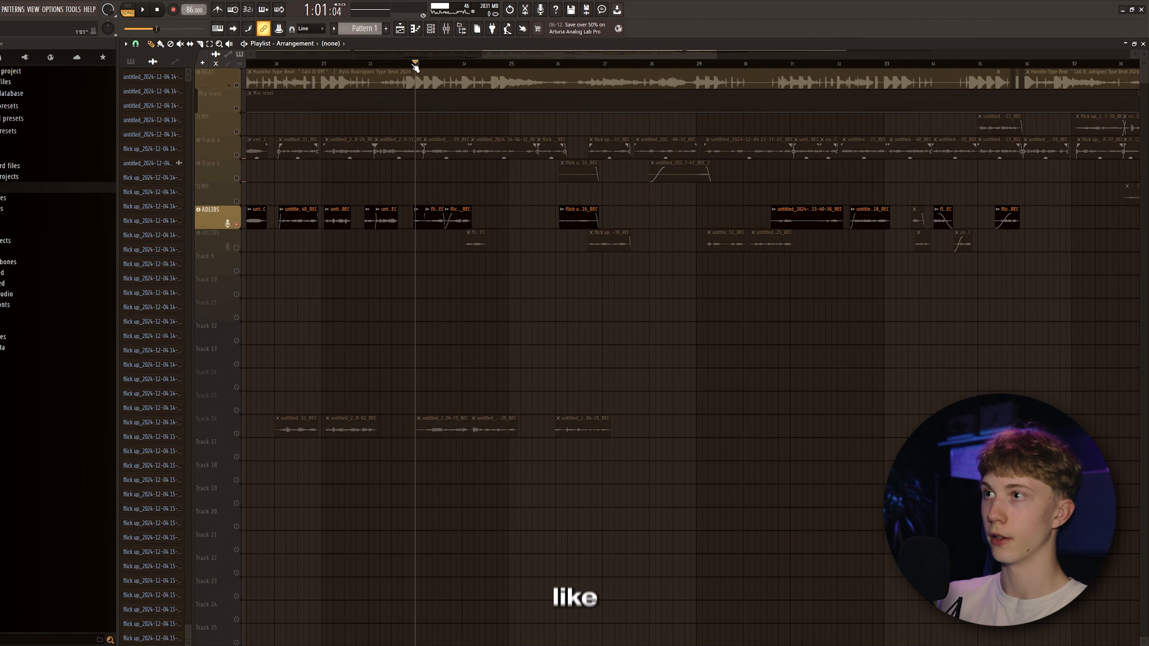
{"action": "key", "text": "F9"}
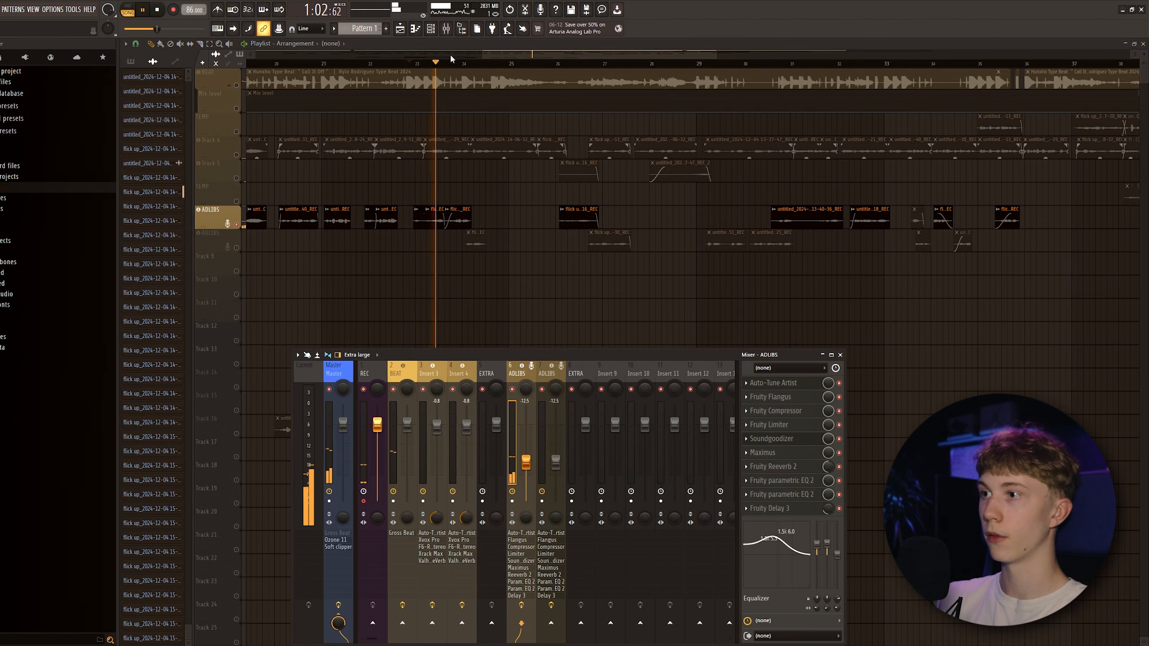
Step: Compare playback of the soloed adlibs with Soundgoodizer switched on and off
{"action": "left_click", "coordinate": [796, 439]}
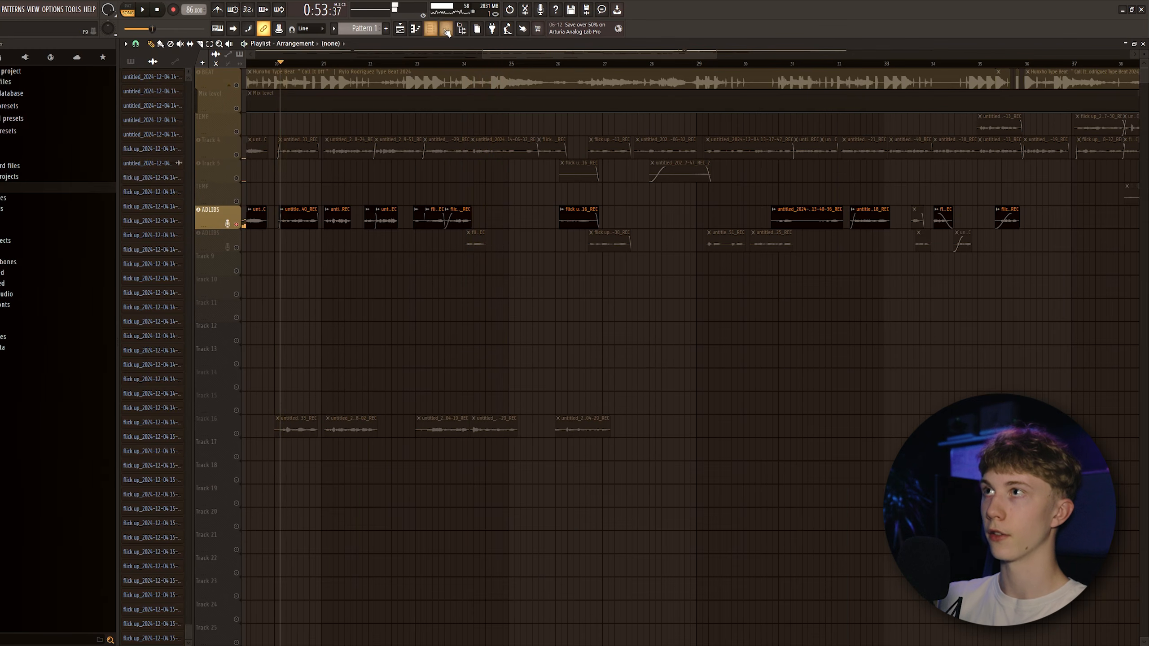
{"action": "key", "text": "F9"}
{"action": "key", "text": "space"}
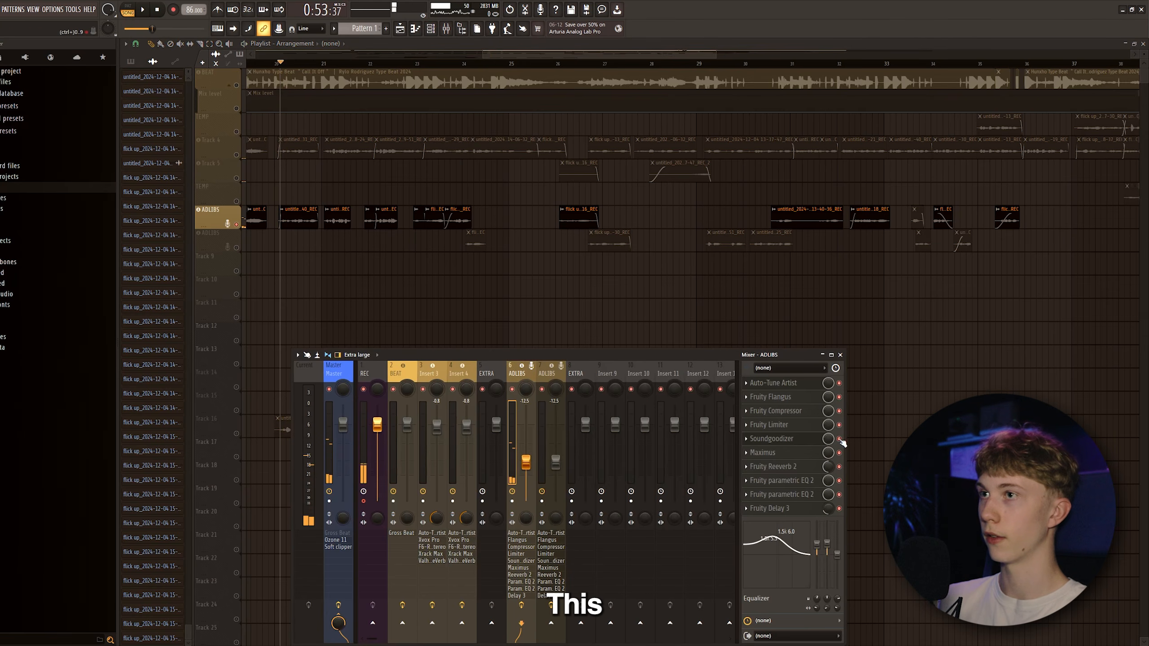
{"action": "left_click", "coordinate": [839, 439]}
{"action": "key", "text": "space"}
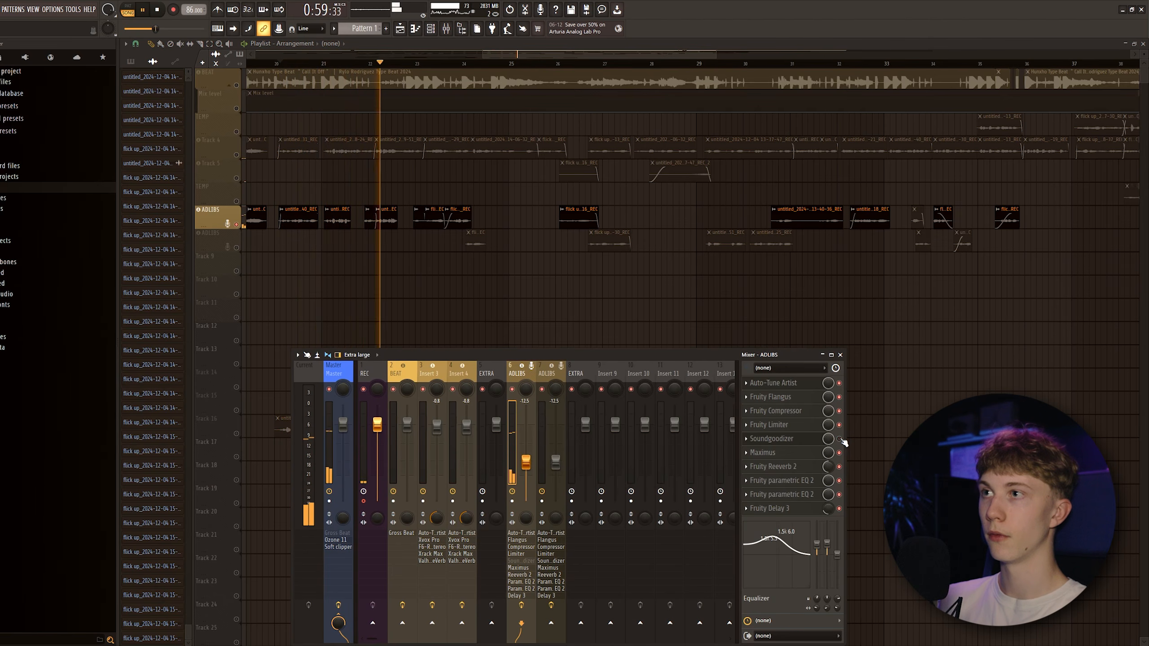
{"action": "left_click", "coordinate": [783, 440]}
Step: Inspect the Maximus and Fruity Reeverb 2 settings on the ADLIBS channel, closing each plugin after viewing
{"action": "left_click", "coordinate": [778, 453]}
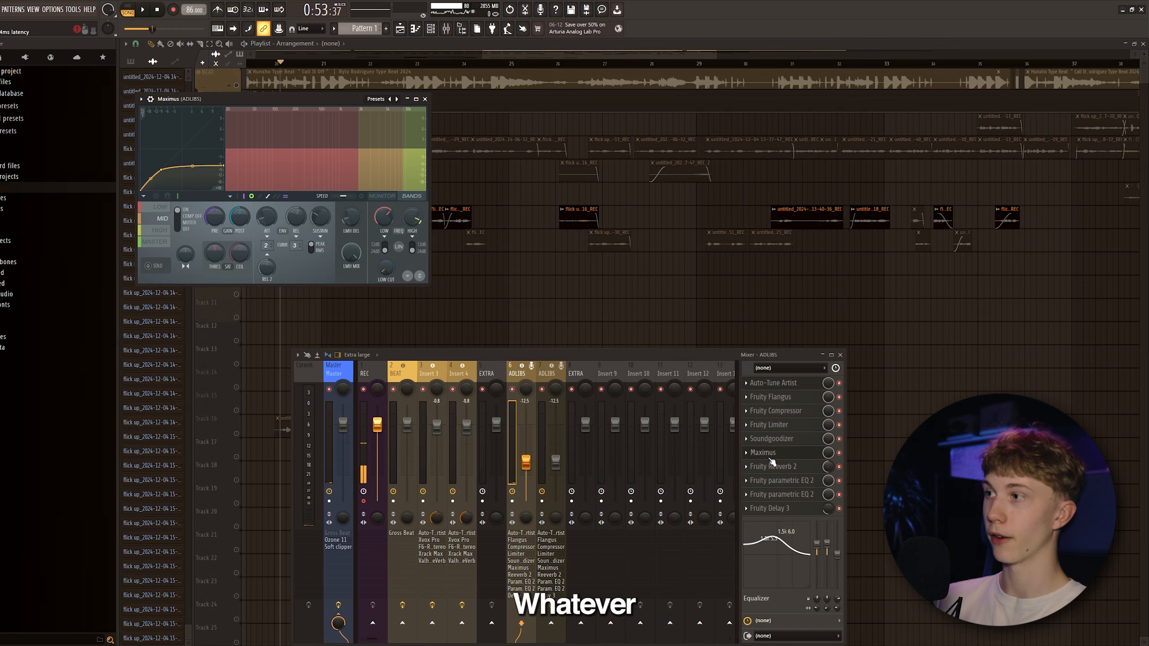
{"action": "left_click", "coordinate": [424, 99]}
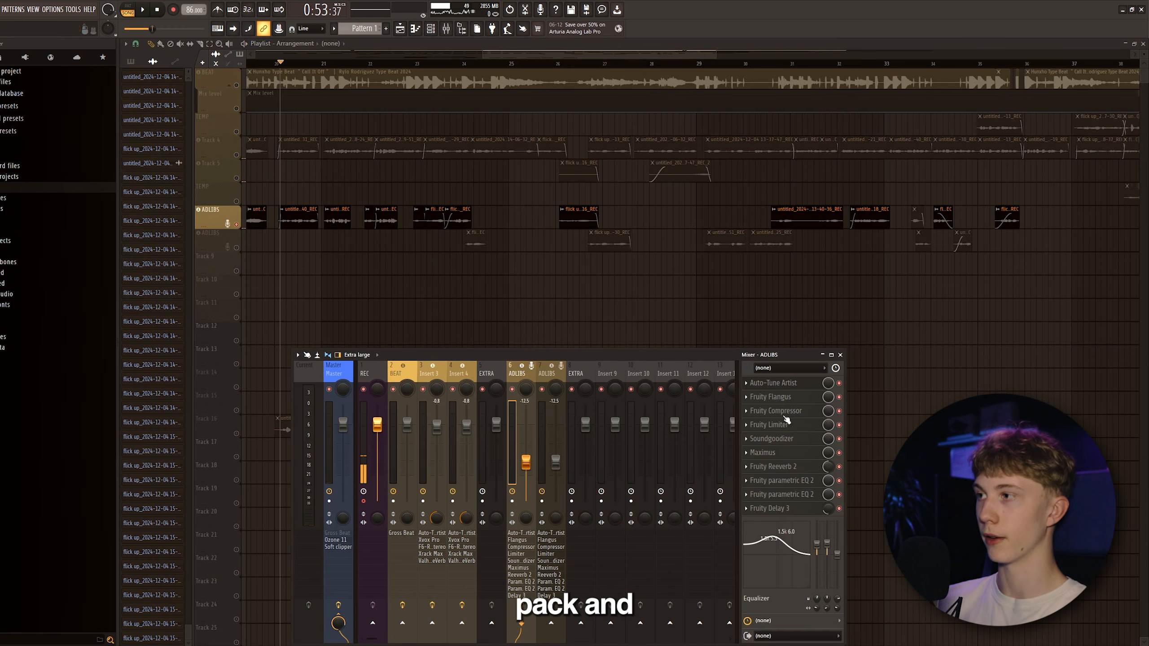
{"action": "left_click", "coordinate": [792, 469]}
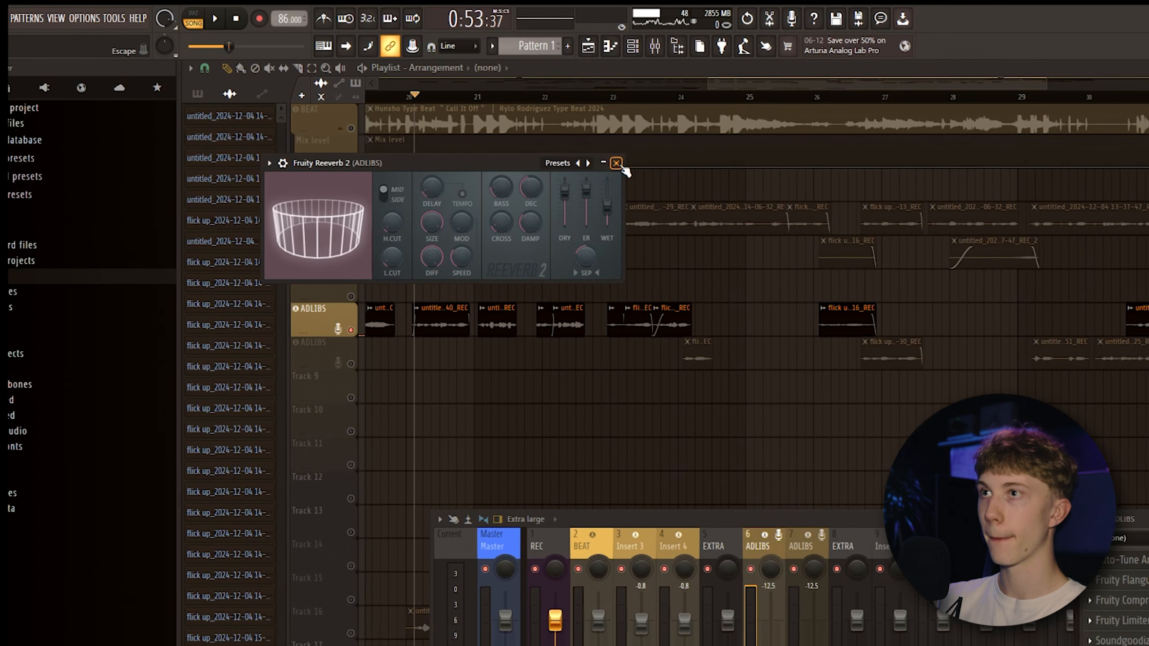
{"action": "left_click", "coordinate": [603, 157]}
Step: Review the curves of both Fruity parametric EQ 2 instances on the ADLIBS channel, close them, and select the second ADLIBS channel
{"action": "left_click", "coordinate": [1110, 643]}
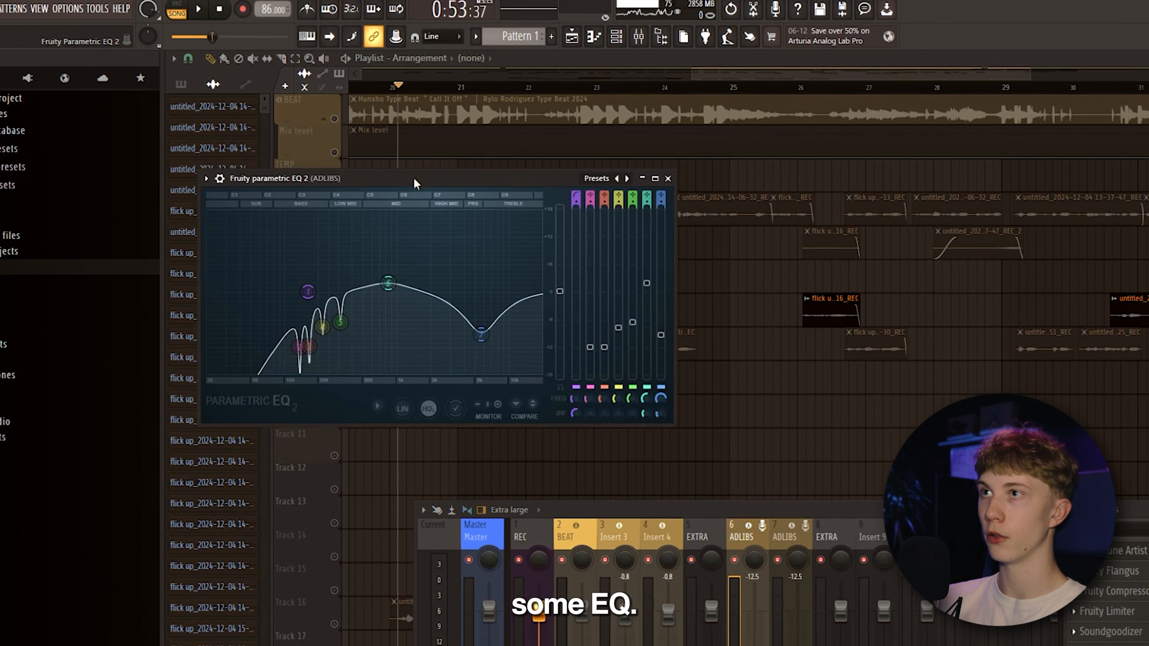
{"action": "left_click_drag", "start_coordinate": [414, 179], "coordinate": [648, 194]}
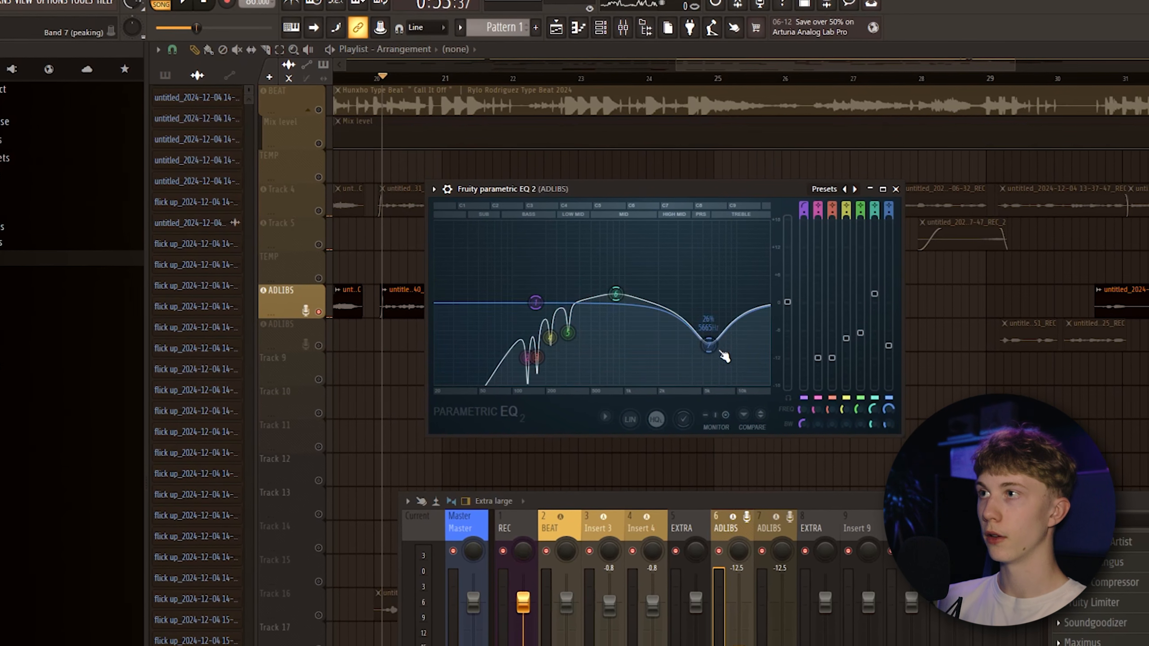
{"action": "left_click", "coordinate": [894, 190]}
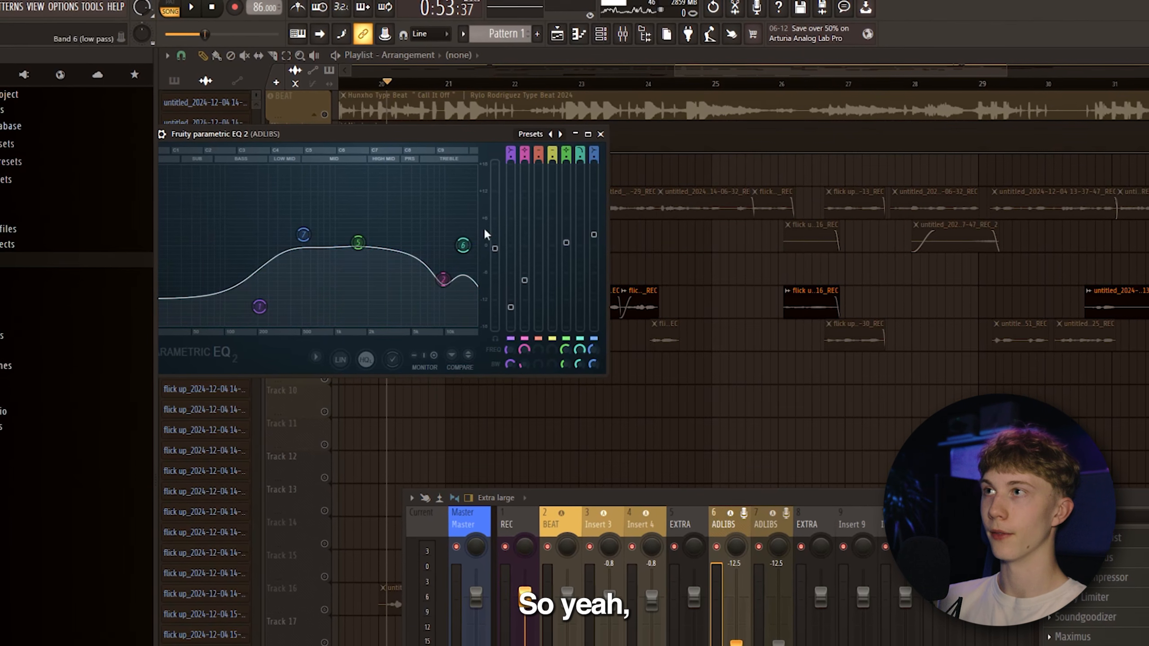
{"action": "left_click", "coordinate": [600, 135]}
{"action": "left_click", "coordinate": [1081, 644]}
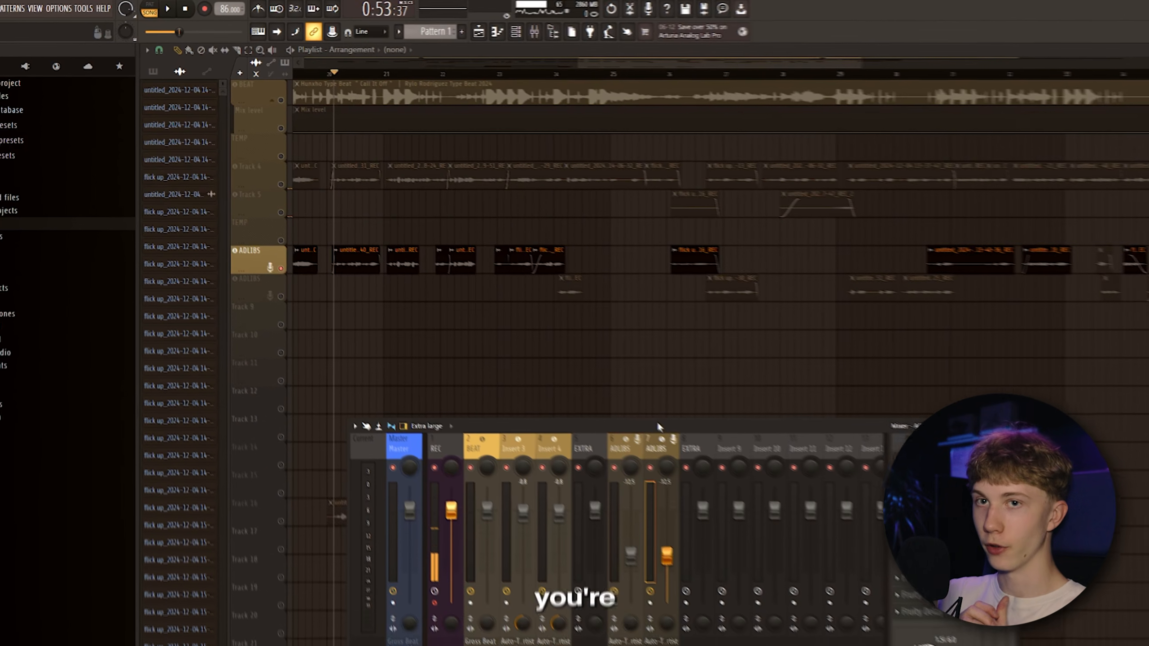
{"action": "left_click_drag", "start_coordinate": [657, 421], "coordinate": [605, 385]}
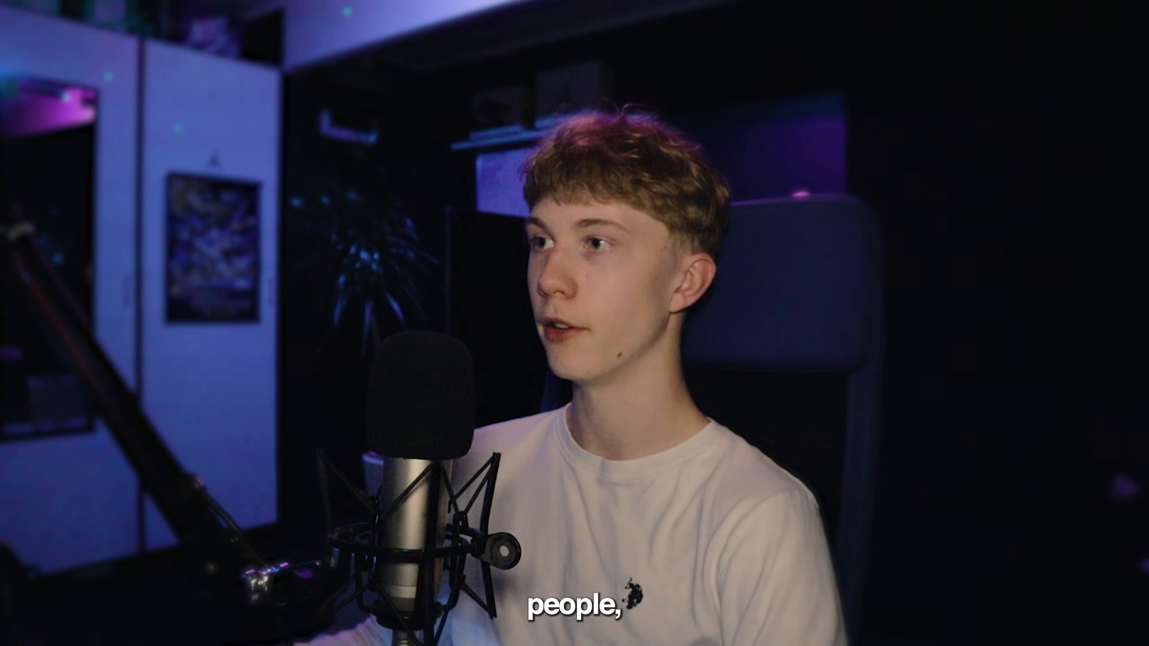